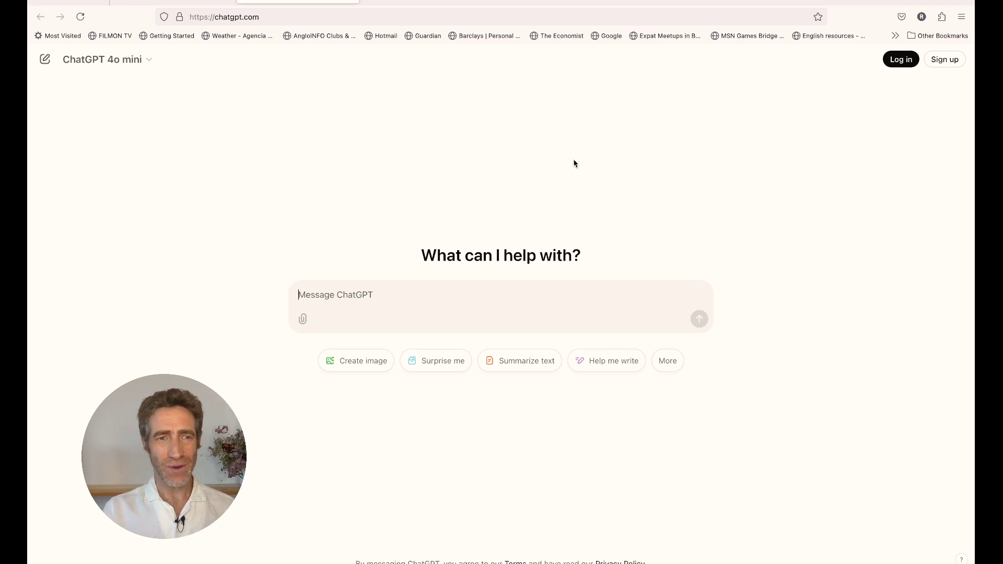
Go to OpenAI's Introducing ChatGPT page and launch ChatGPT from there.
left_click(147, 61)
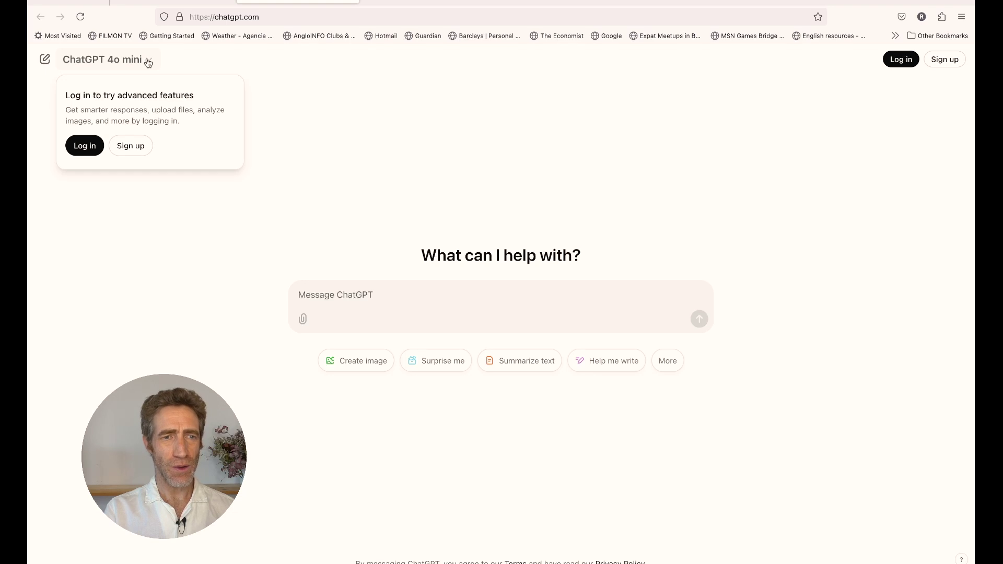
left_click(147, 61)
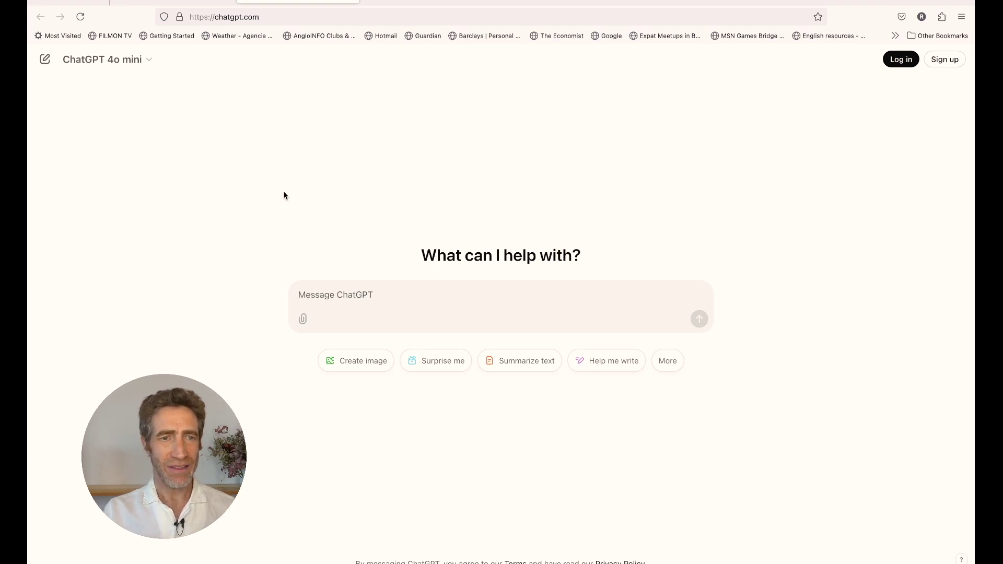
left_click(175, 2)
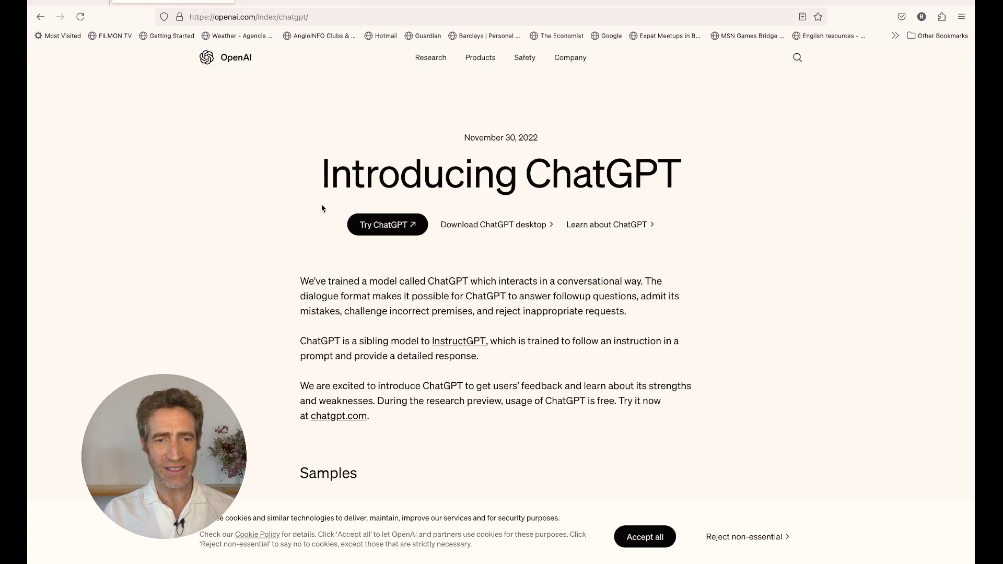
left_click(387, 227)
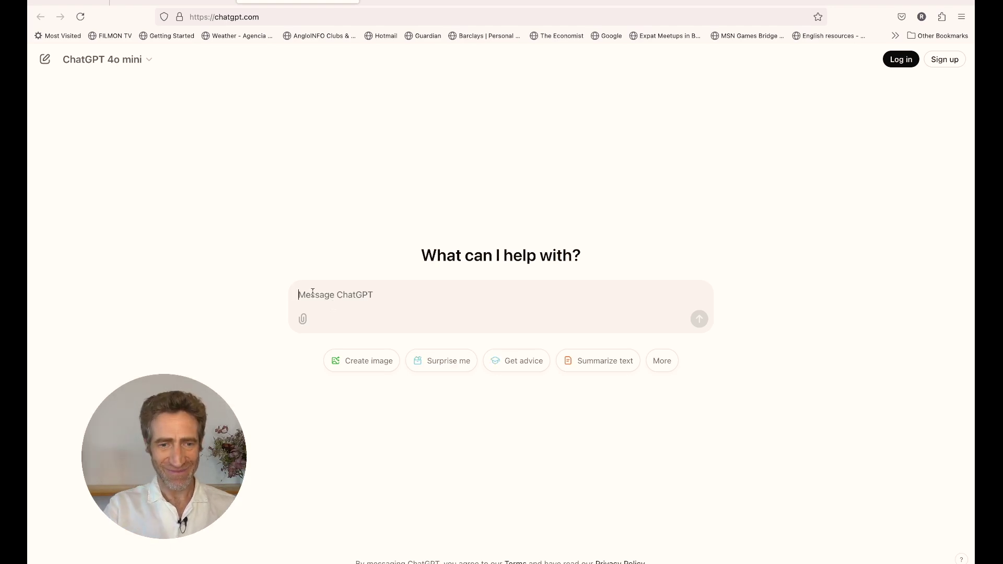
Enter the Socratic-method prompt template asking for one question at a time, and fill its student blank so it reads "I am a GCSE English Literature student".
type("I am an________________ student and want to deepen my understanding of _________________   Use the Socratic method to test my understanding. Don't immediately tell me the right answer if I make a mistake, tell me where I've gone wrong and ask me to try again. Start off with questions that challenge me to think critically. After my response, challenge me to explore the topic more deeply based on my answer. The questions should focus on one thing at a time and remember not to tell me the answer unless I've got it right myself already. Ask one question at a time, wait for my response and then give your feedback or ask for more detail.")
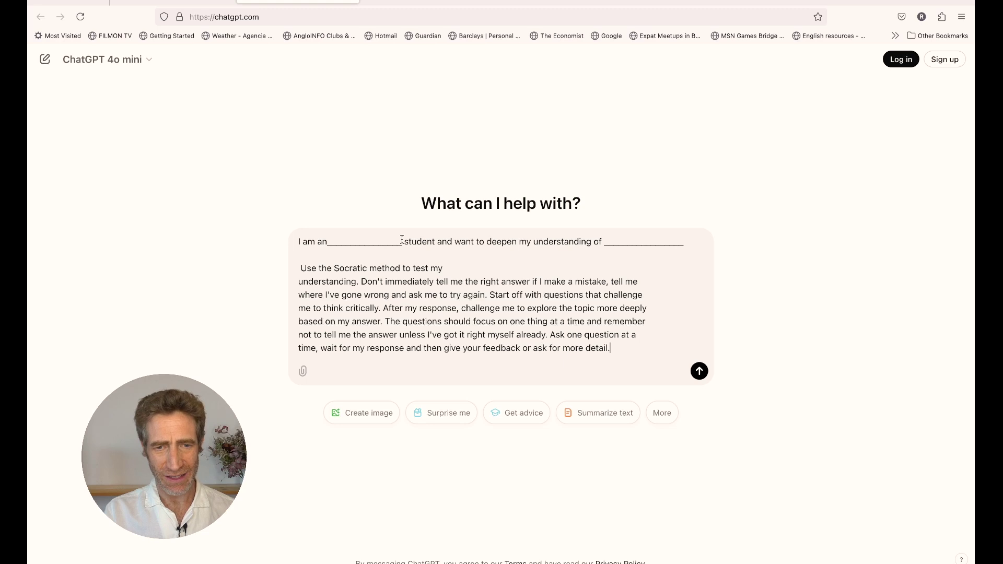
left_click_drag(401, 242, 320, 239)
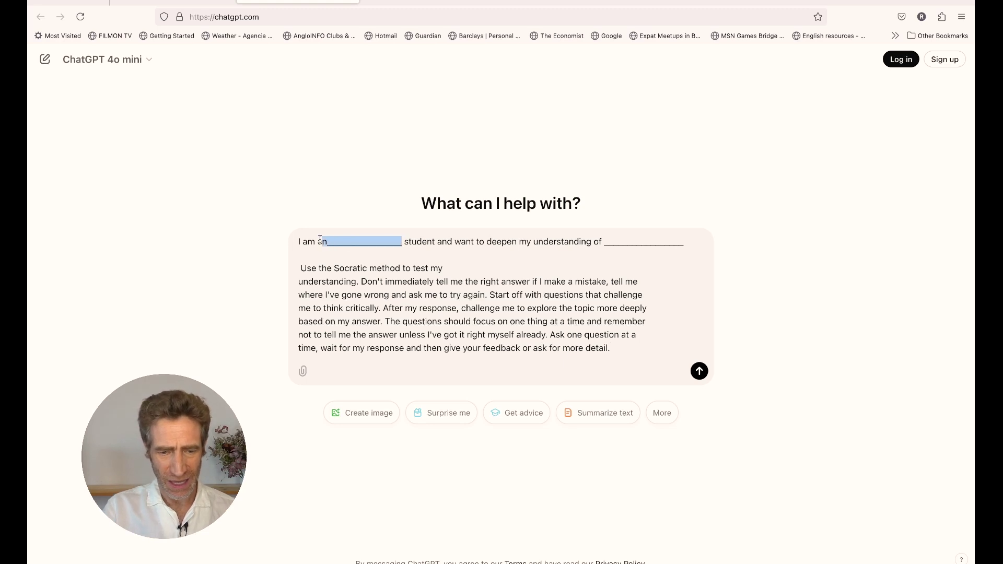
type("GCSE English Literature")
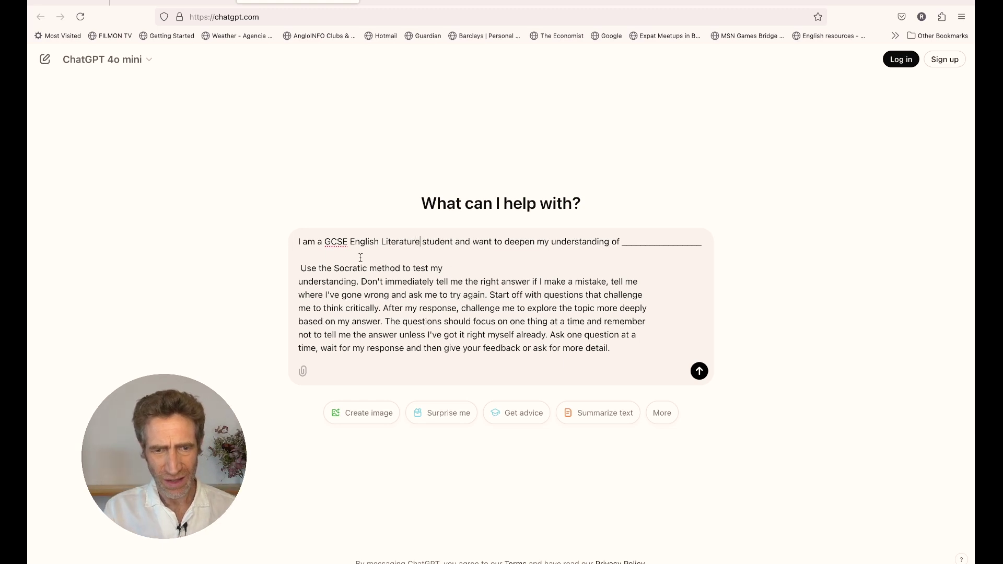
Fill the prompt's topic blank with "Macbeth Act 1 Scene 5." and send the prompt.
left_click_drag(622, 242, 703, 247)
type("Macbe")
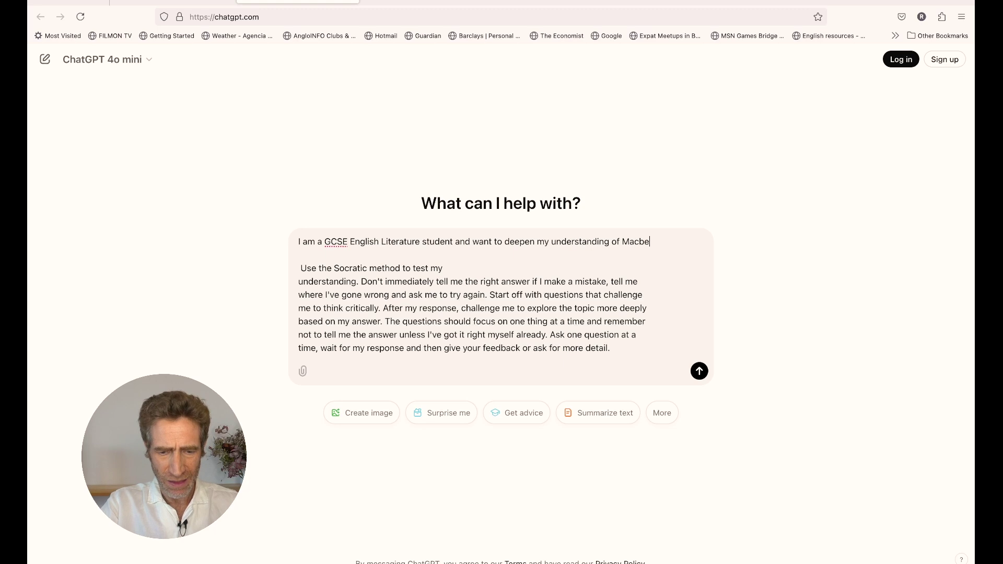
type("th Act 1 Scene 5.")
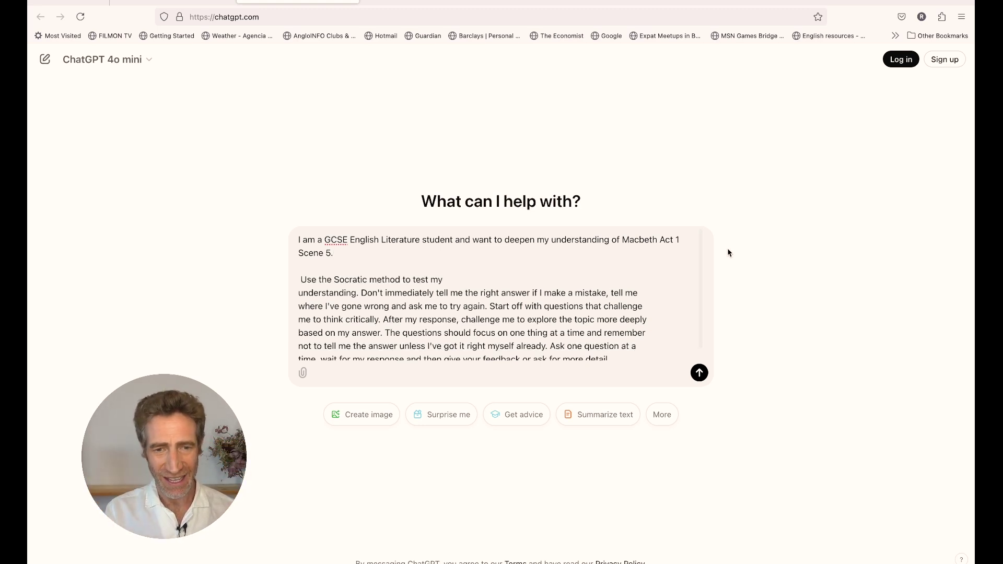
scroll(576, 285, "down", 1)
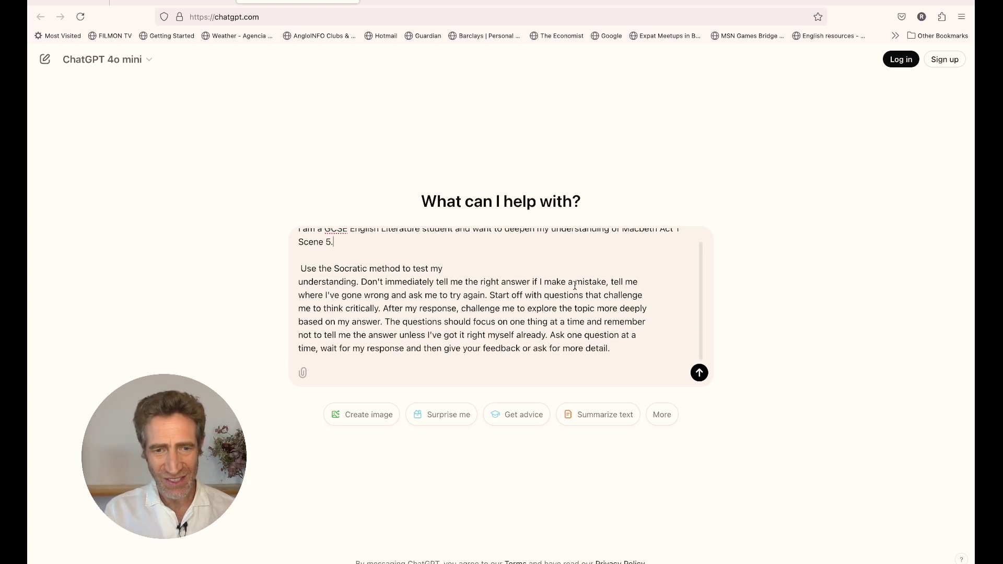
left_click(699, 373)
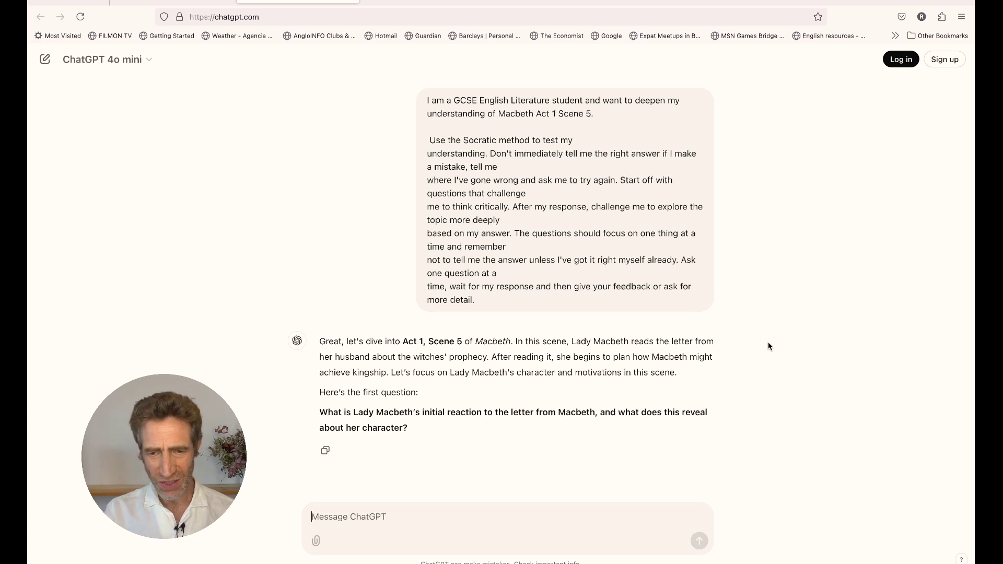
Answer the first question about Lady Macbeth's reaction to the letter with "She is very fearful".
left_click(367, 513)
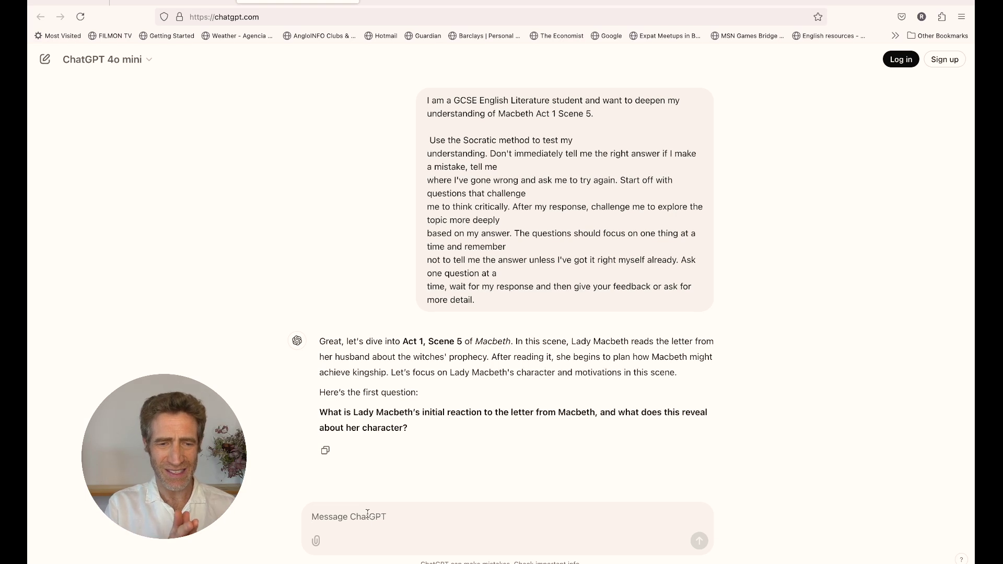
type("She is very fearful")
key("Return")
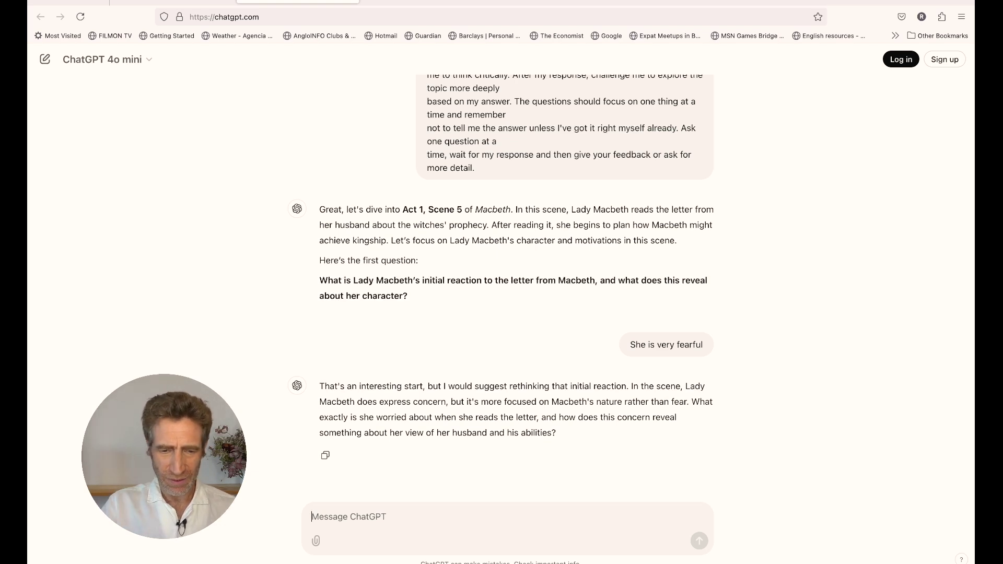
Send the corrected answer "Sorry. She's actually afraid her husnad isn't evil enough to carry out the plan of murder".
type("Sorry. She's actually afraid her husnad isn't evil enough to carry out the plan of murder")
key("BackSpace")
key("BackSpace")
key("BackSpace")
type("rder")
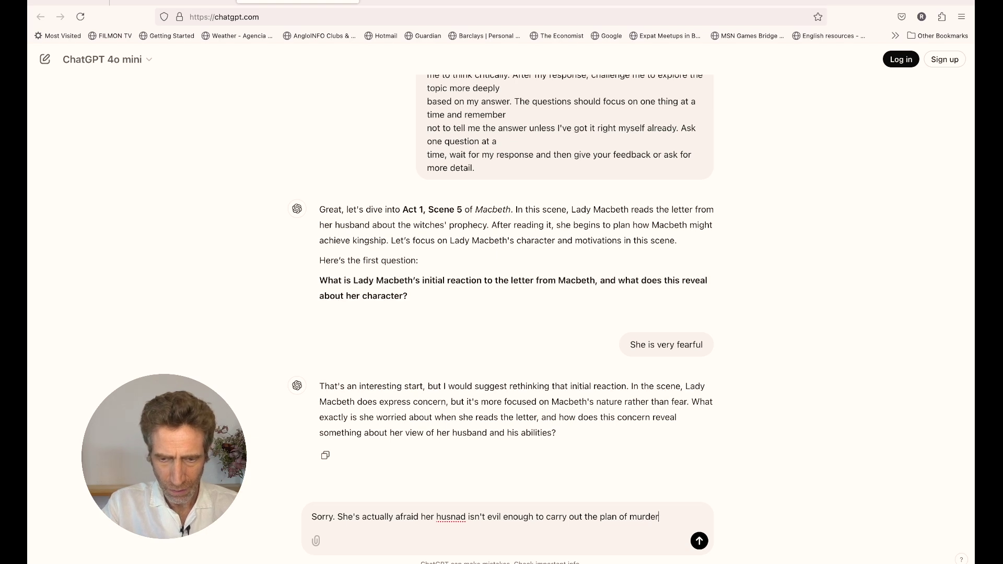
key("Return")
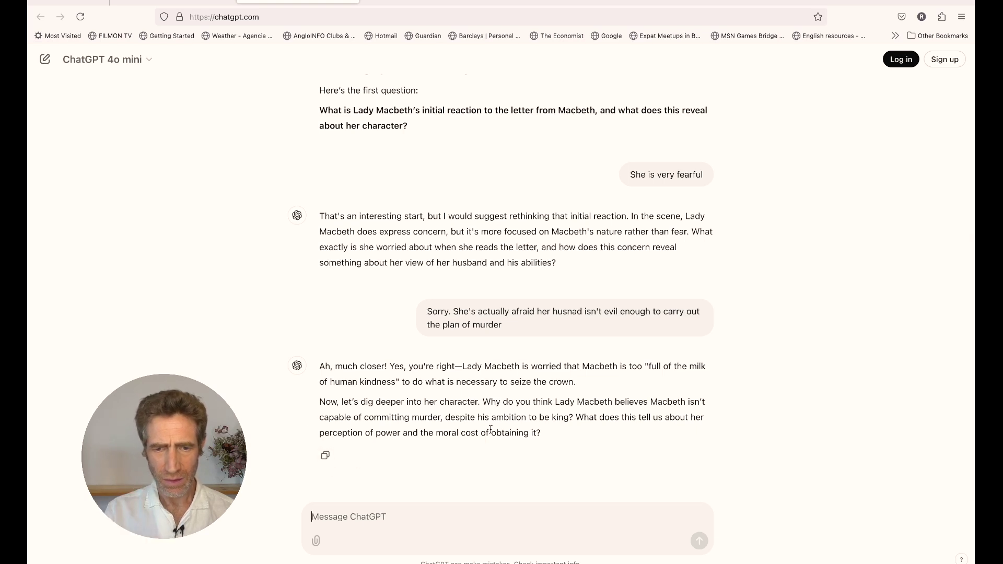
Reply to the question about Macbeth's capacity for murder with "She really wants to get on with the murder".
scroll(730, 396, "down", 1)
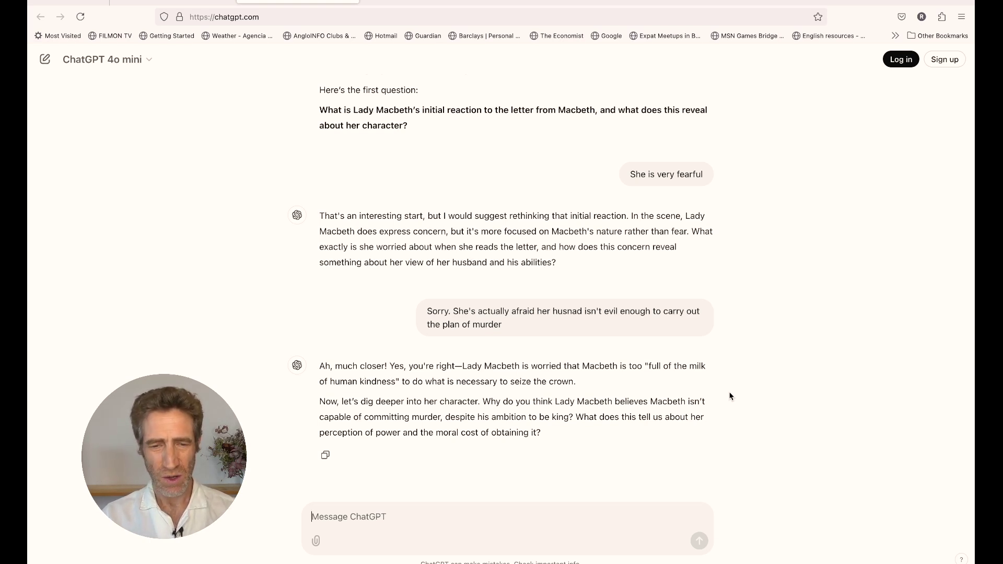
type("She really ")
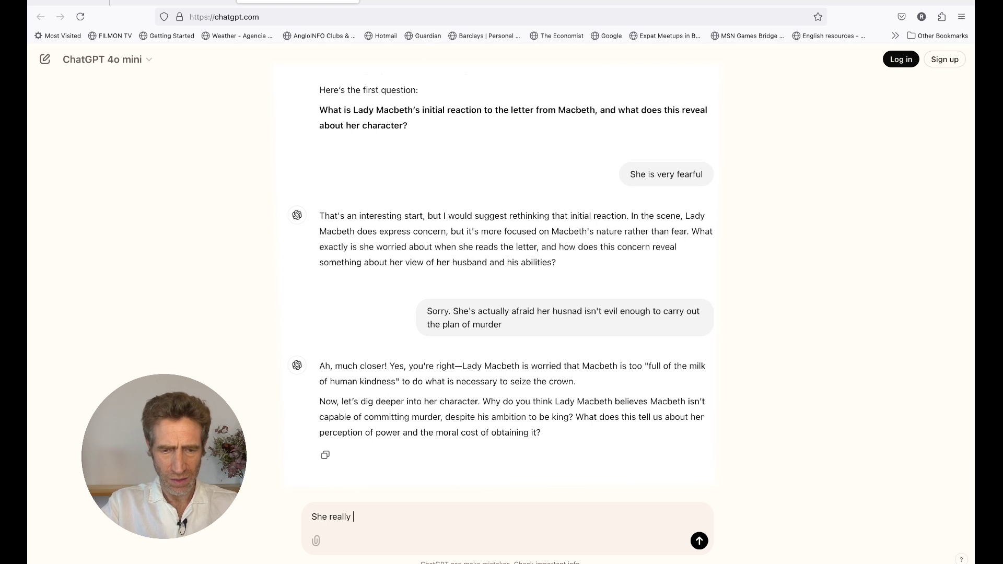
type("wants to get on")
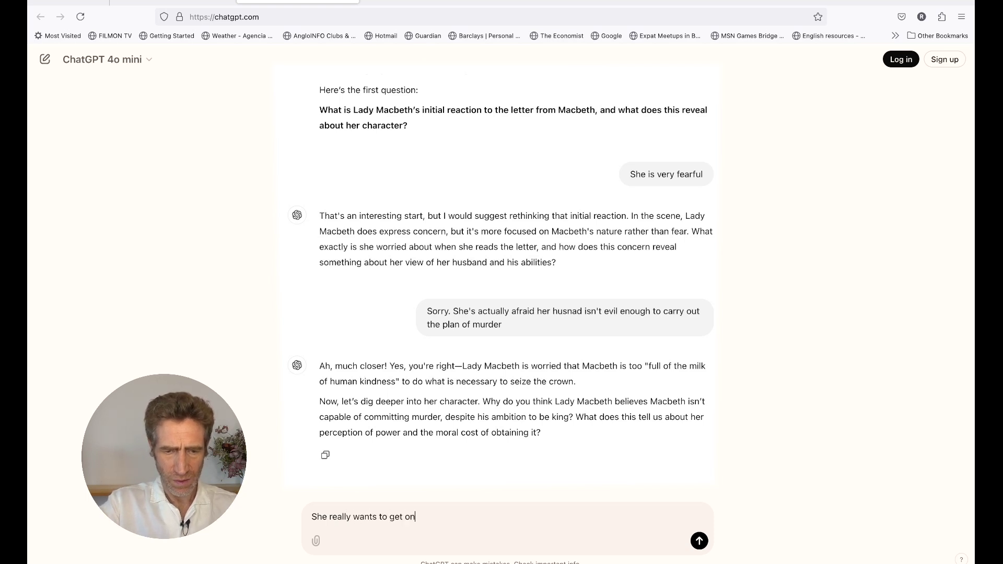
type(" with the murder")
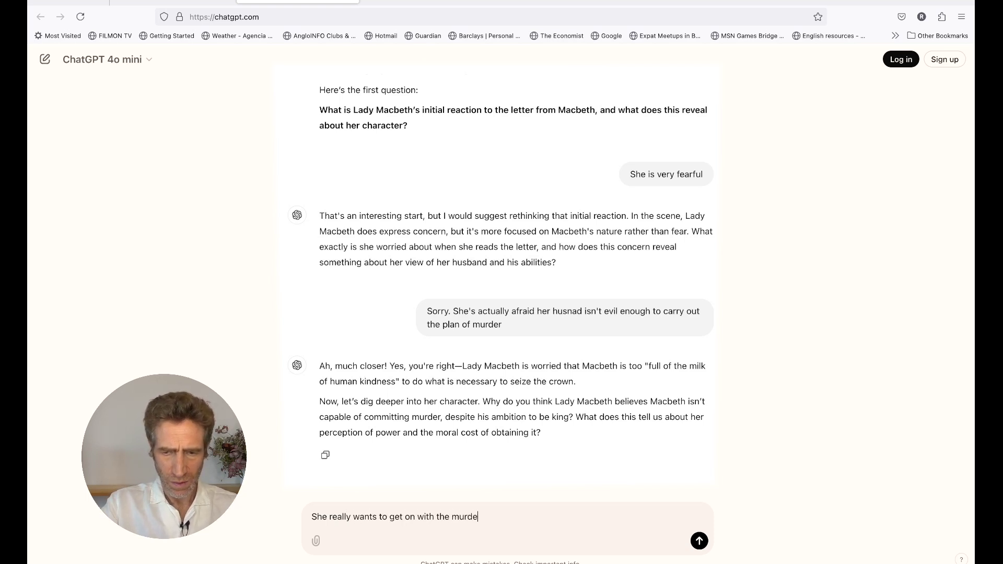
key("Return")
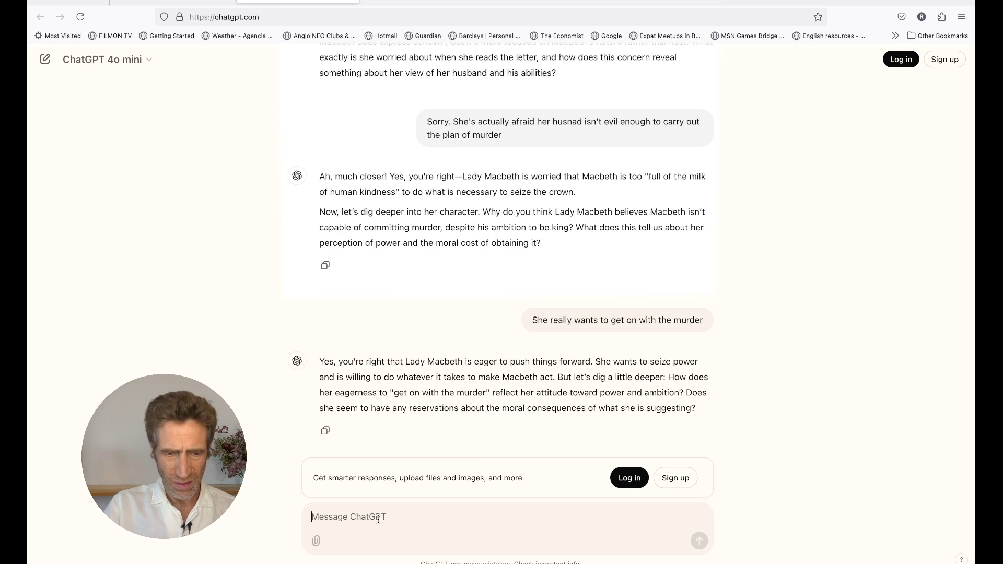
Answer the question on her moral reservations with "She doesn't care about the consequences. She just wants power.".
type("She doesn")
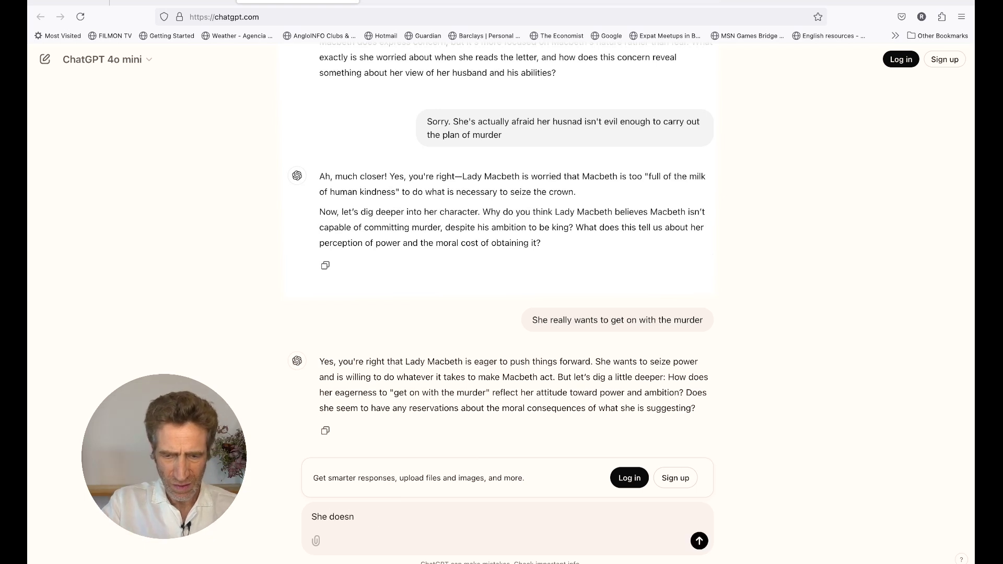
type("'t care about the")
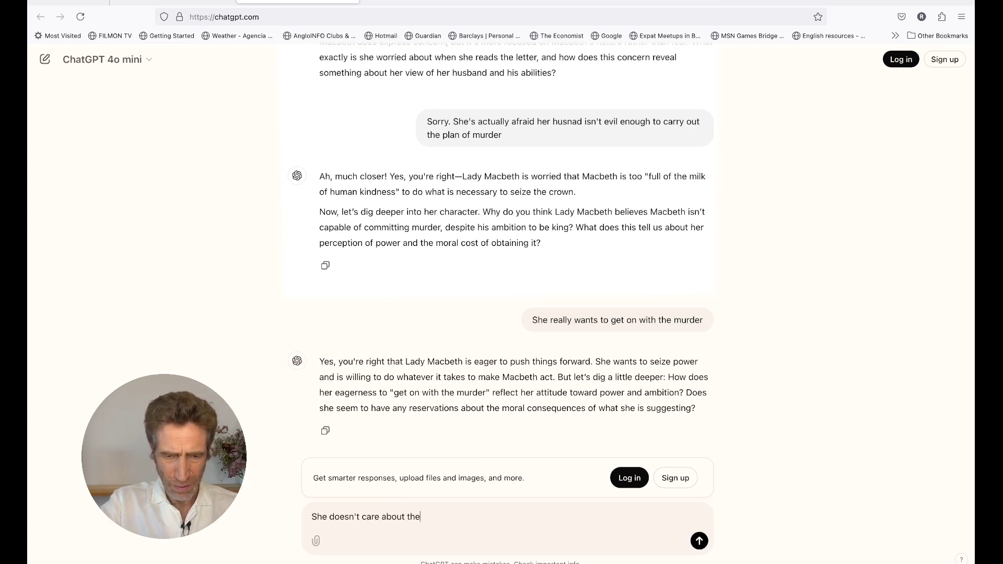
type(" consequences")
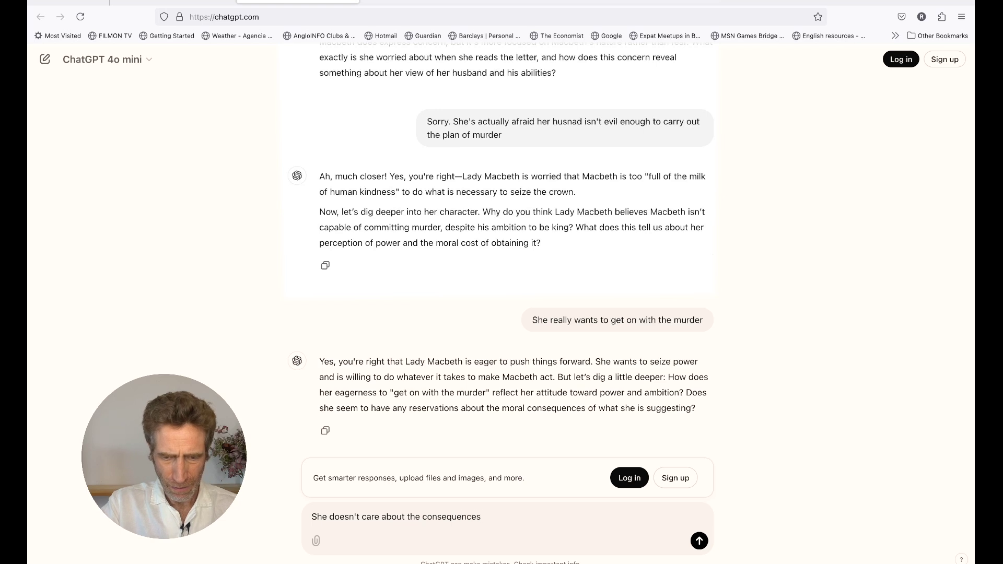
type(". She")
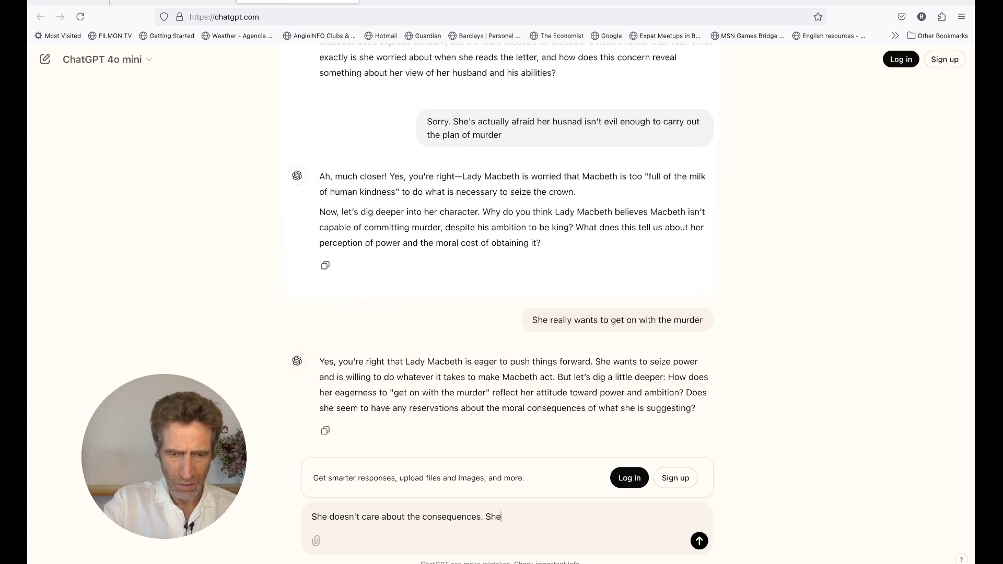
type(" just wants pow")
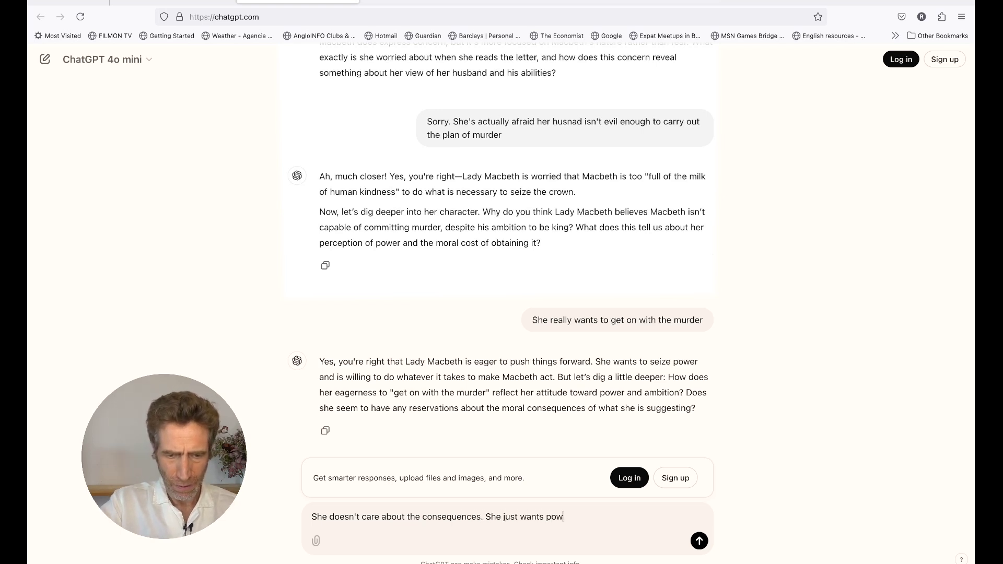
type("er.")
key("Return")
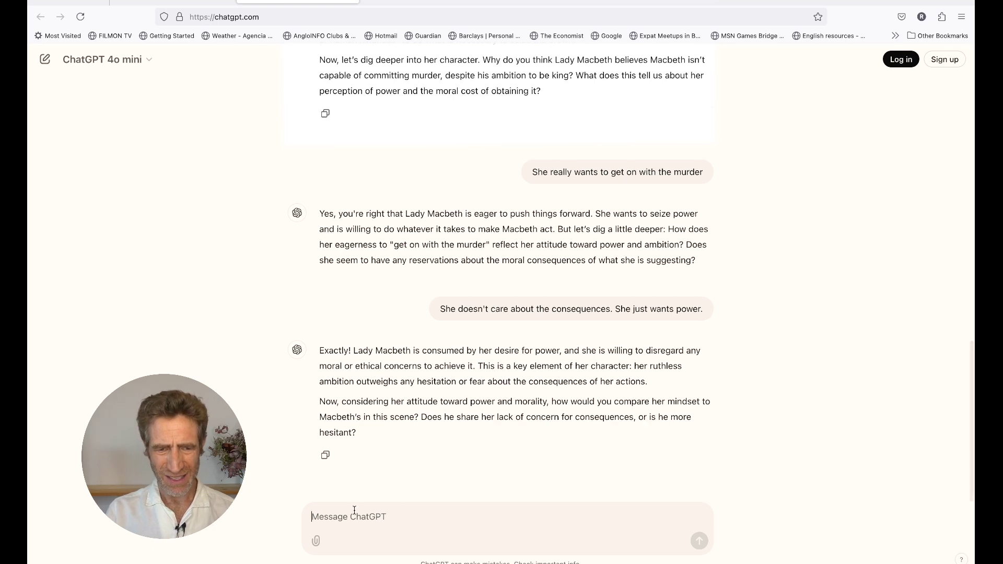
Answer the question comparing her mindset to Macbeth's with "She is more ruthless".
type("She is ")
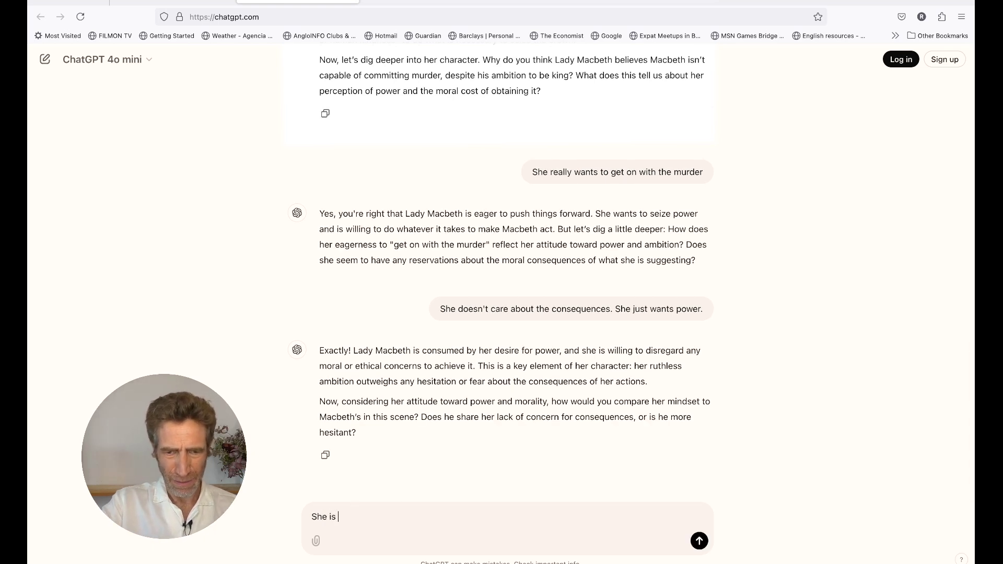
type("more ruthless")
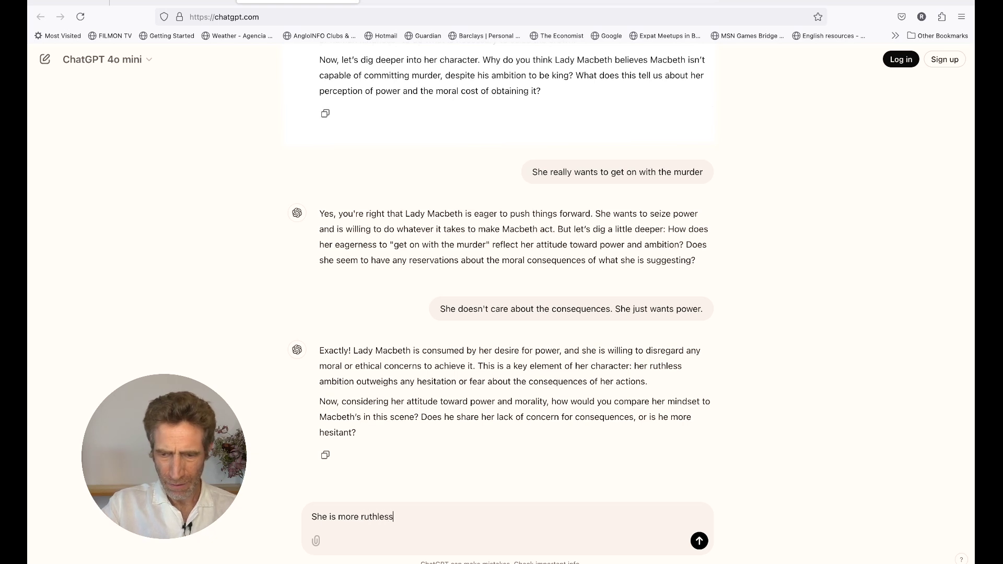
key("Return")
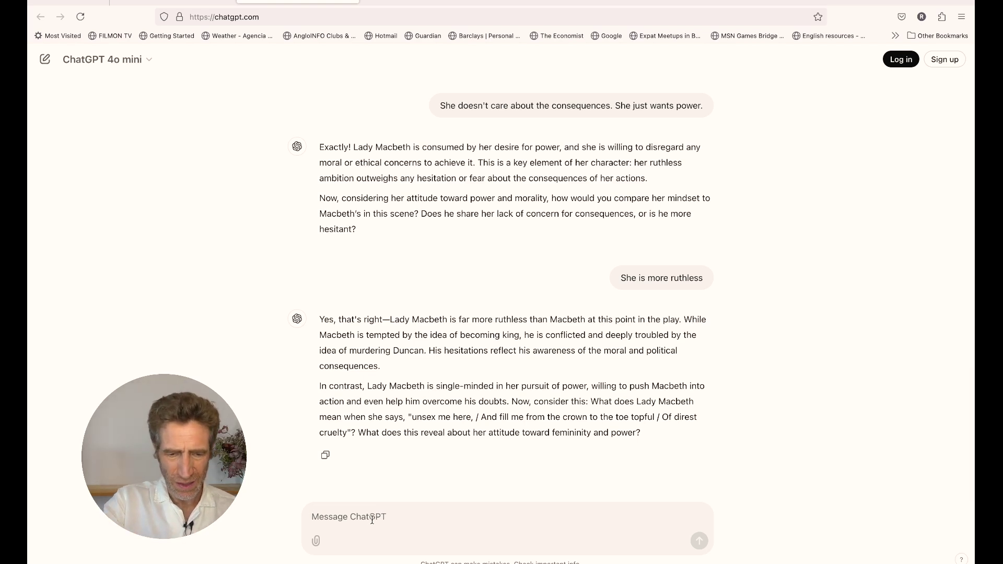
Answer the "unsex me here" question with "She doesn't want to be a woman" and choose to stay logged out.
type("She doesn't want to be a woman")
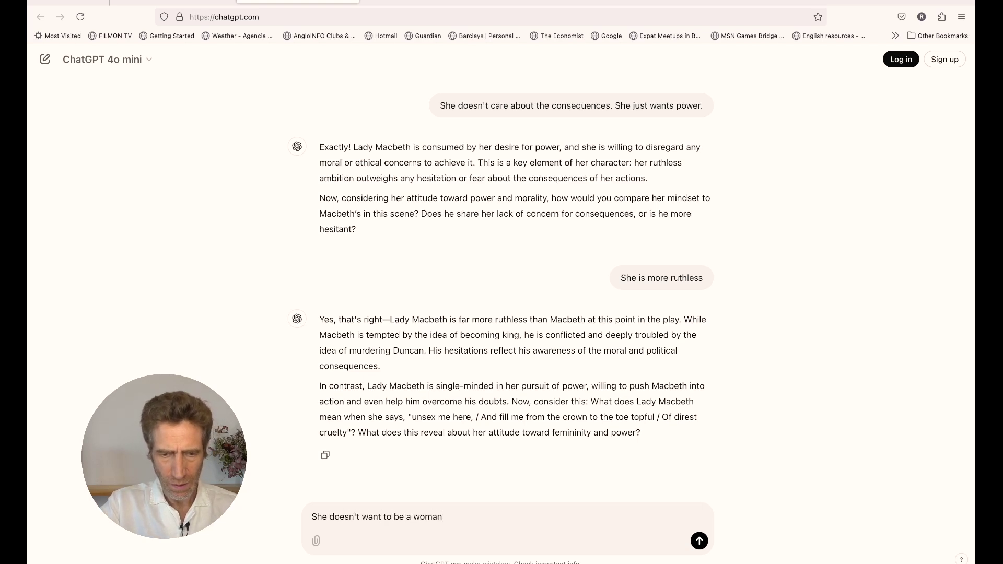
key("Return")
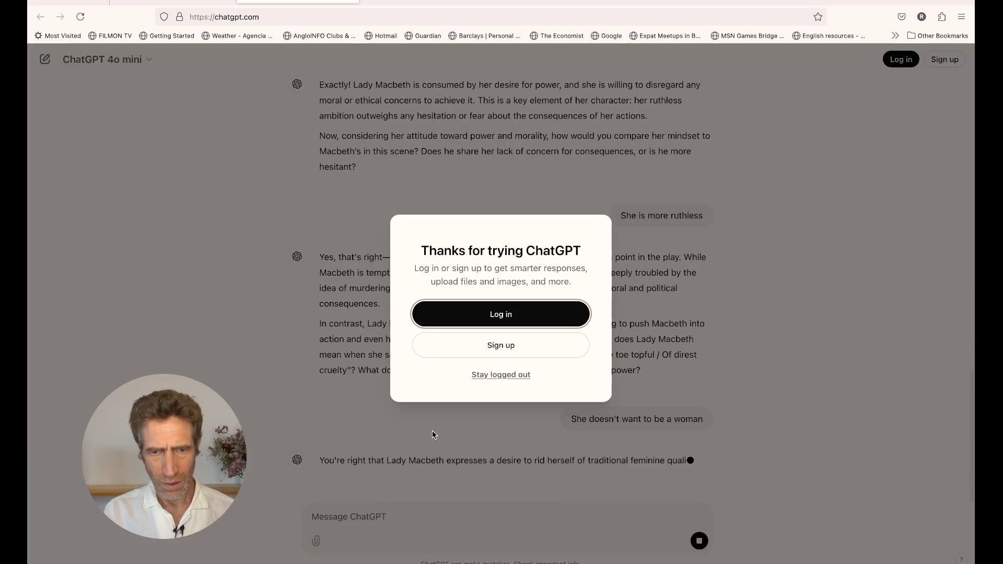
left_click(497, 374)
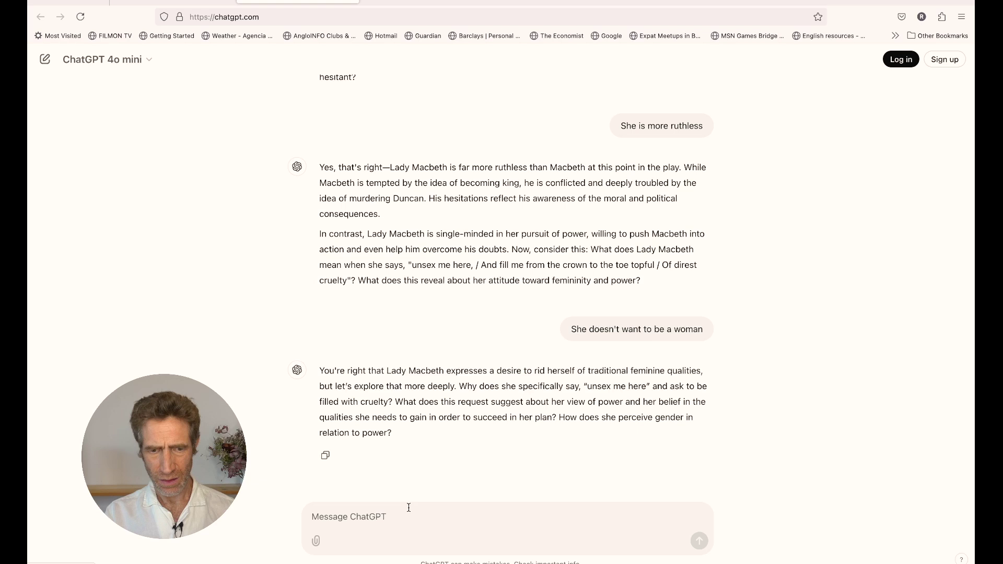
Answer the question about her view of gender and power with "Maybe she feels she needs to be more like a man".
type("Maybe")
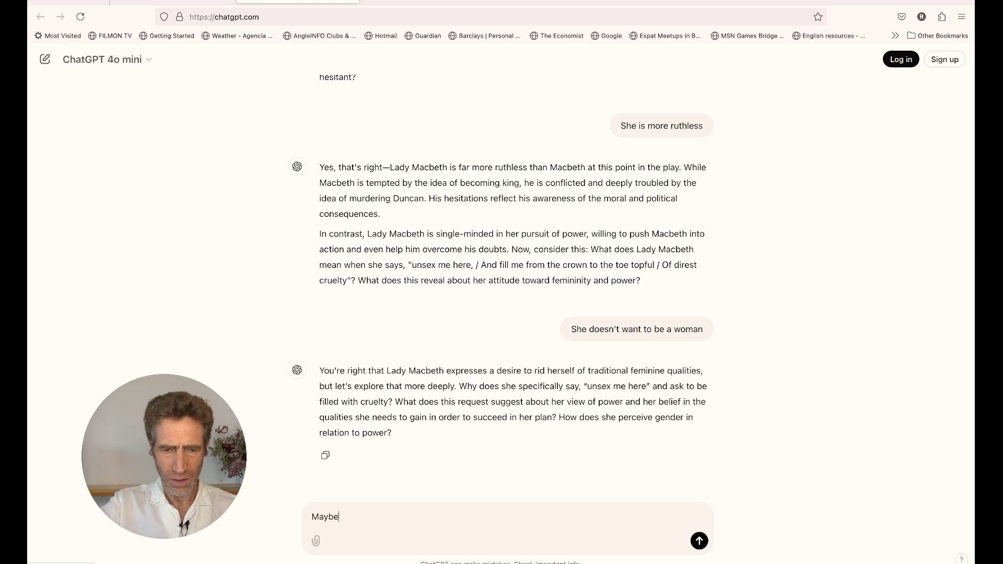
type(" she feels she ne")
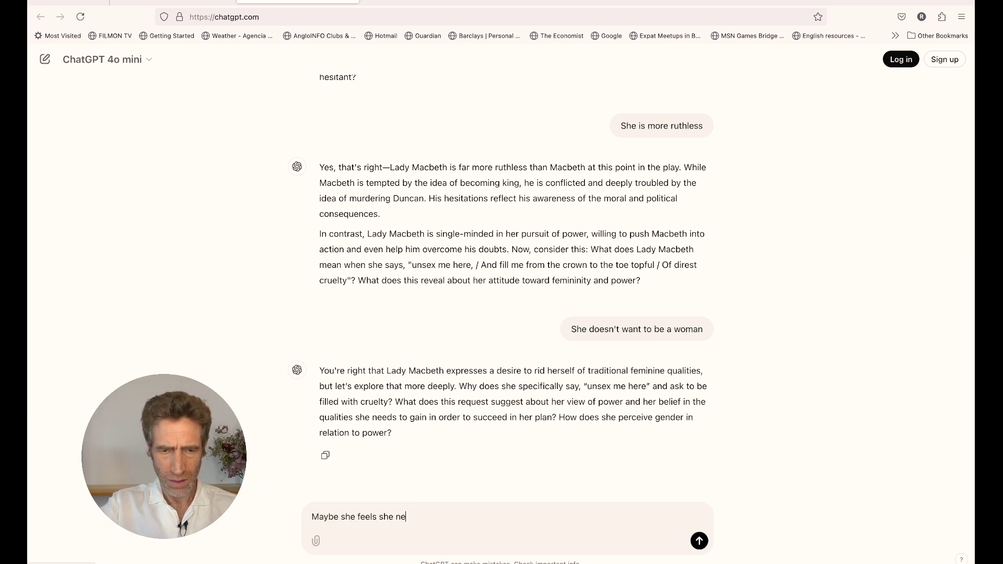
type("eds to be m")
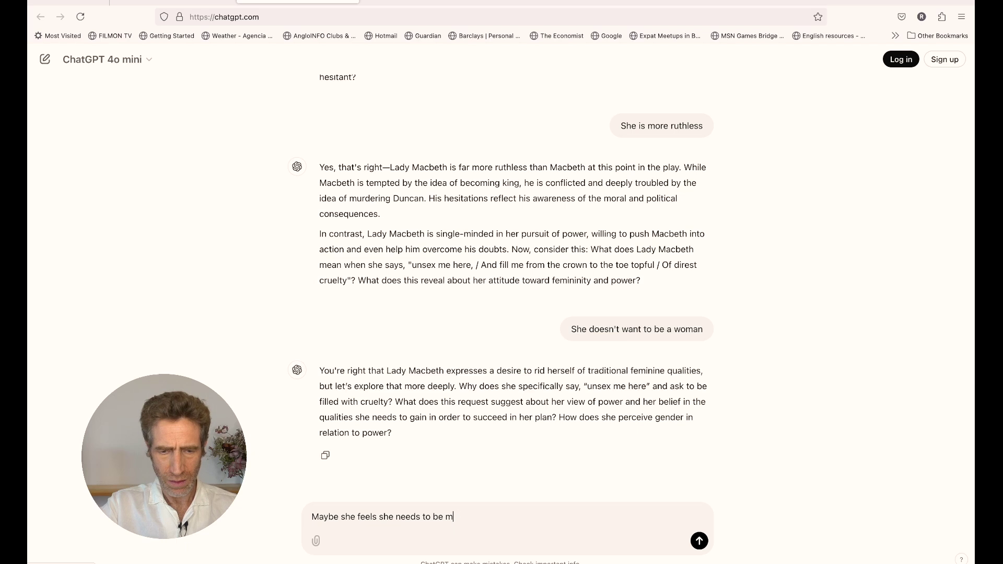
type("ore like a man")
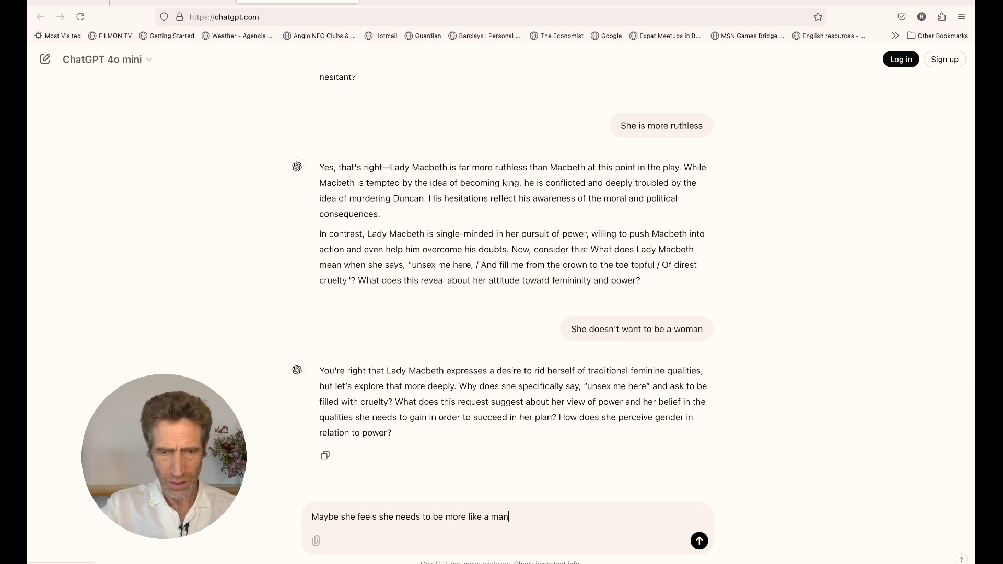
key("Return")
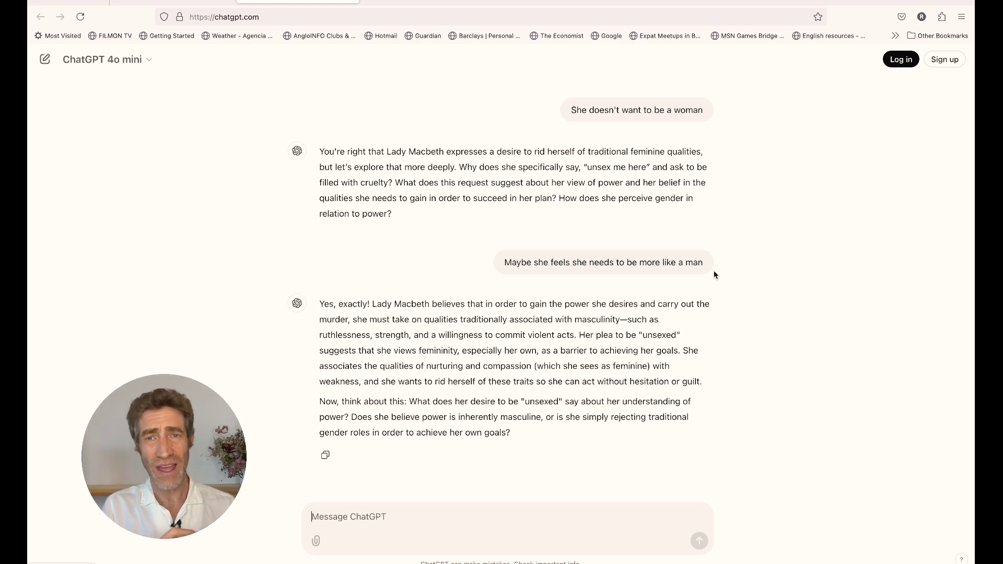
Begin the reply about her desire to be "unsexed" with "I don't actually think she wants to be a man.".
left_click(353, 510)
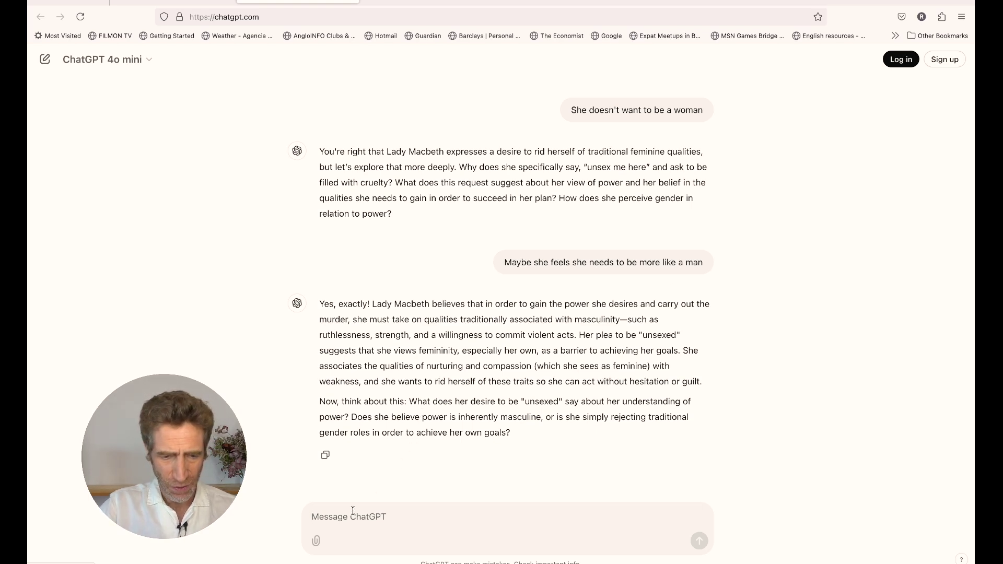
type("L")
key("BackSpace")
type("I don")
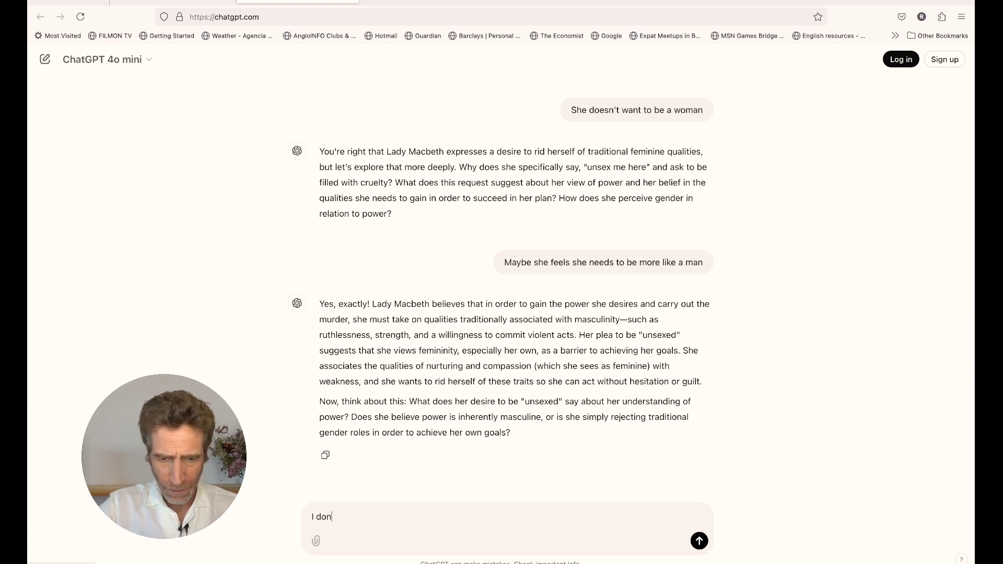
type("'t actually ")
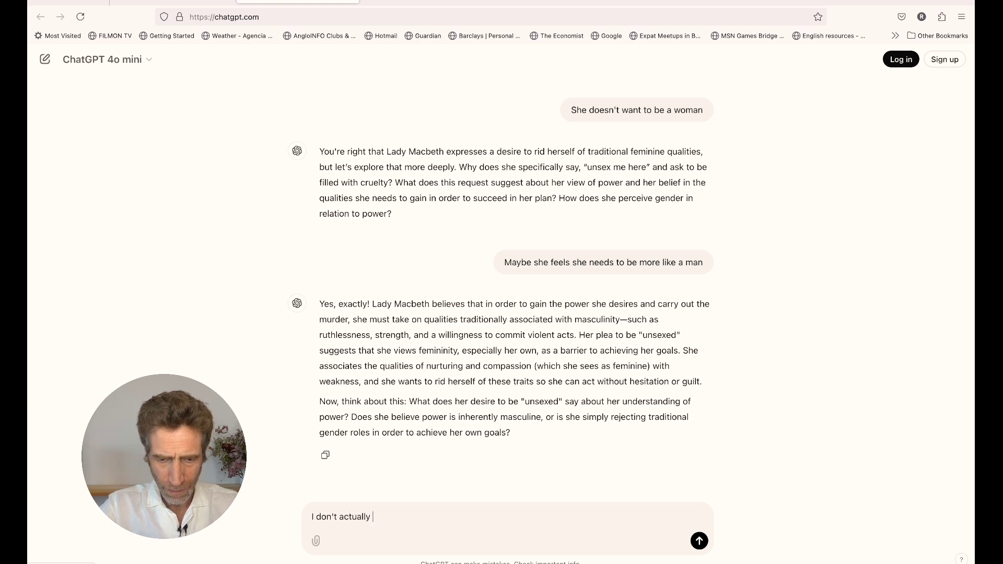
type("think she wants")
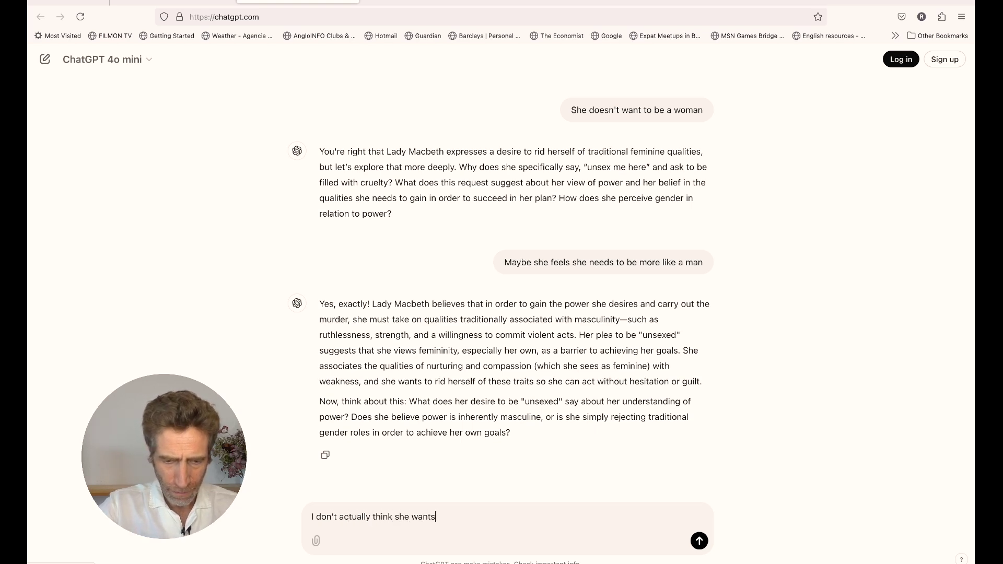
type(" to be a man. ")
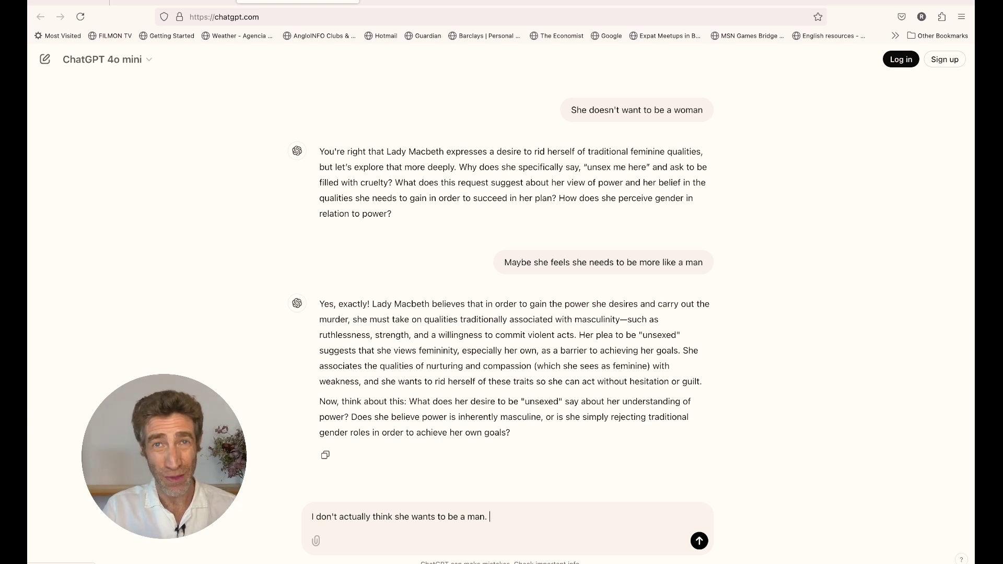
Add "I think unsex me and fill me full of cruelty and turn my milk to gall suggests something more monstruous and unhuman" and send the reply.
type("I think ")
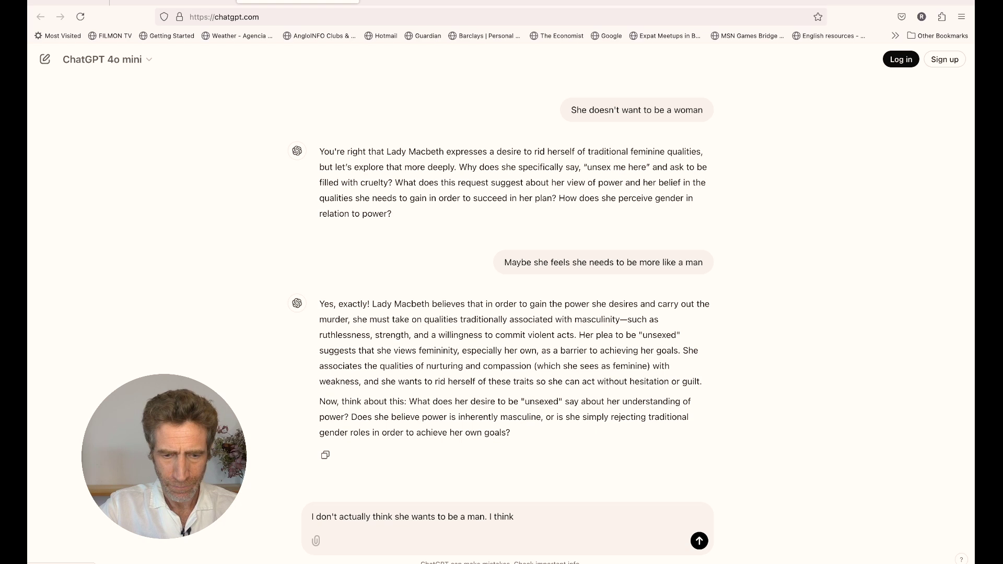
type("un")
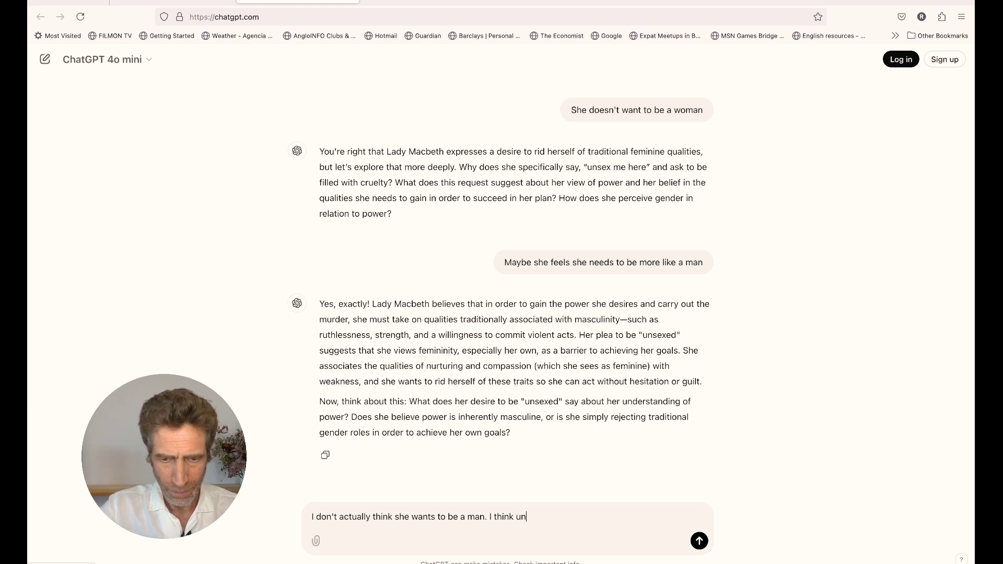
type("sex me and")
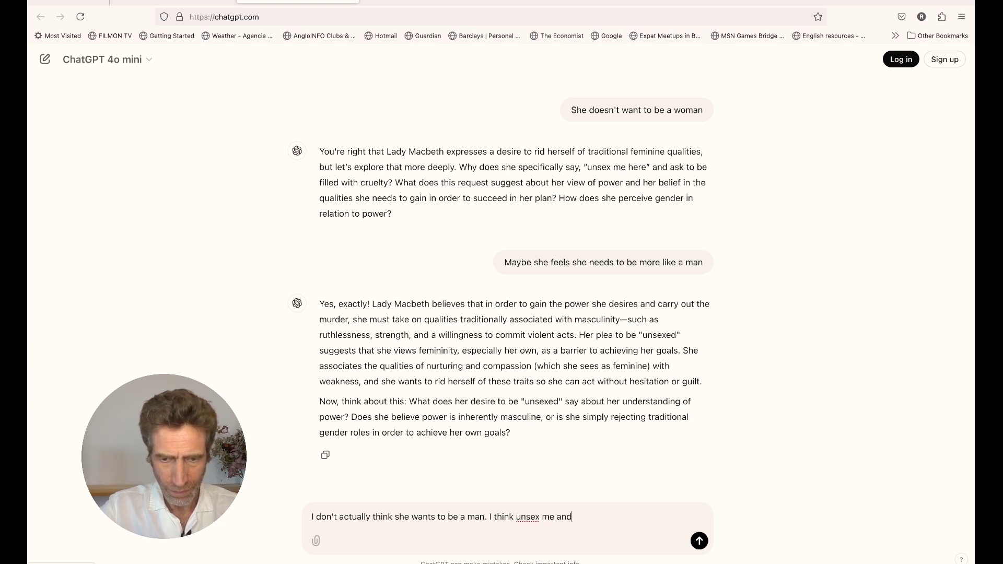
type(" fill me fu")
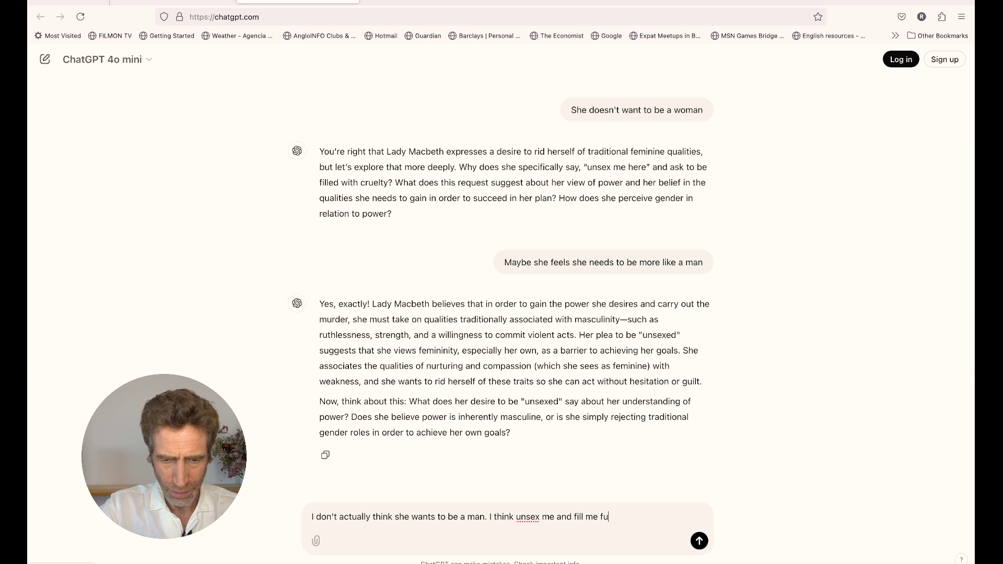
type("ll of cruelty and ")
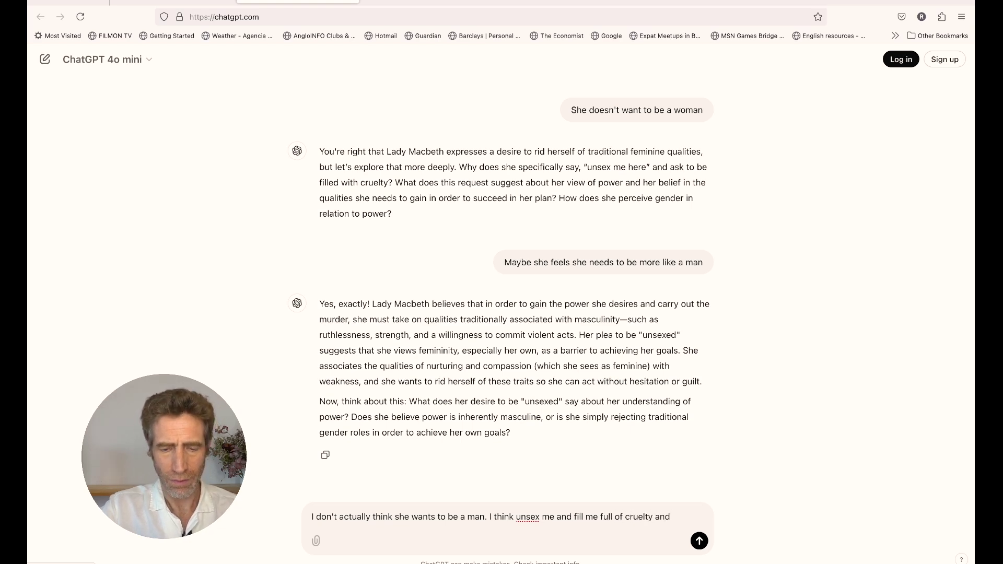
type("turn my")
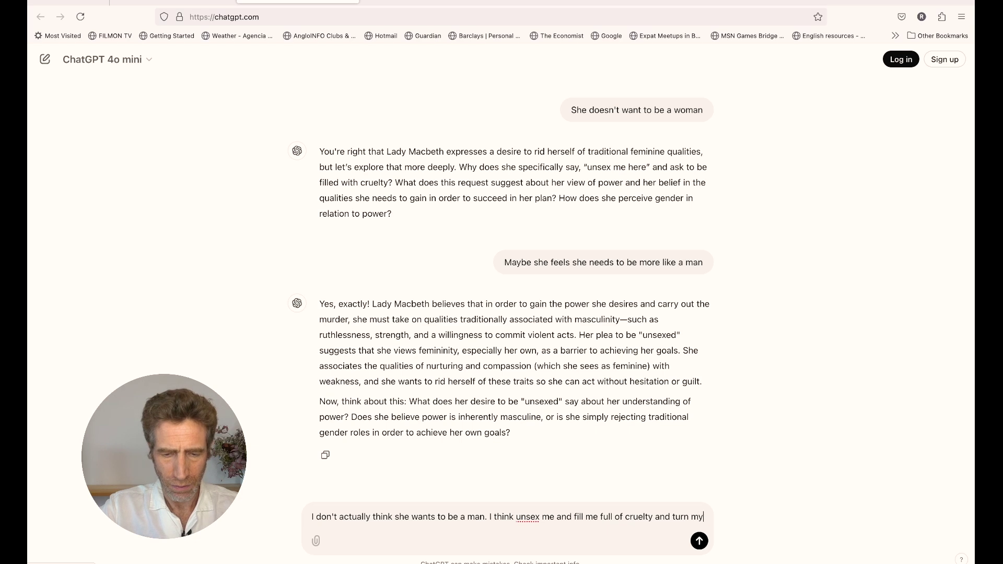
type(" milk to gall ")
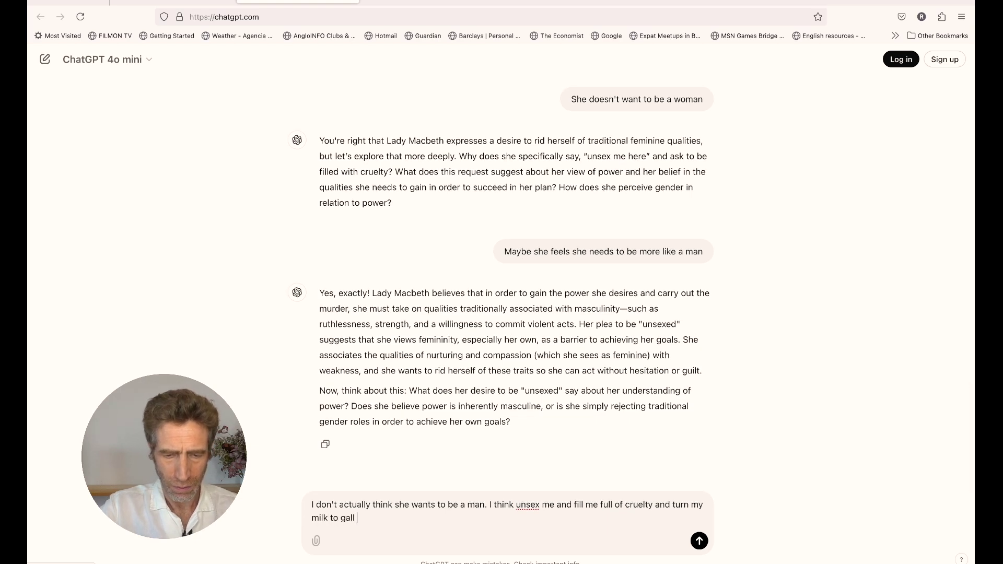
type("suggests something ")
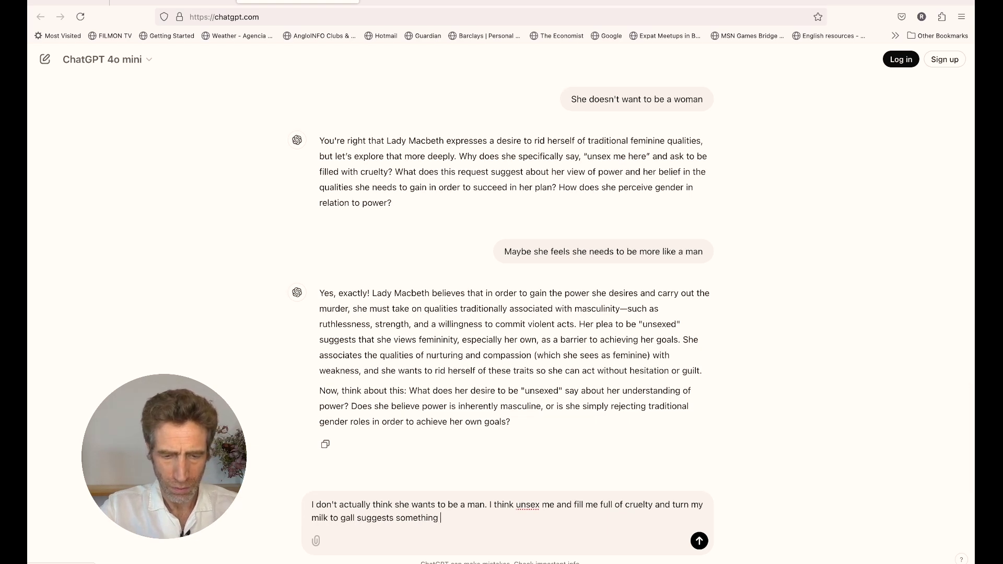
type("more monst")
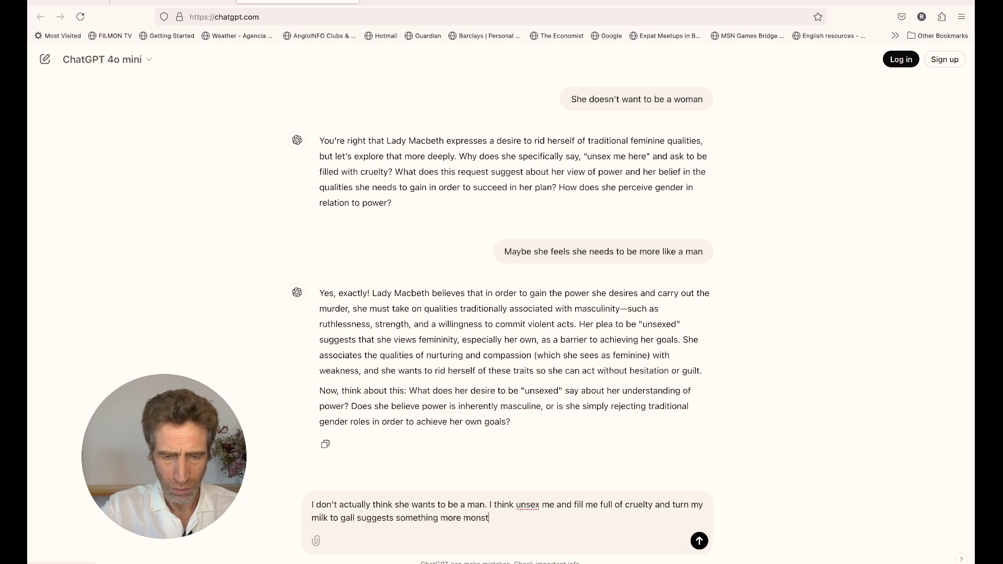
type("ruous and unh")
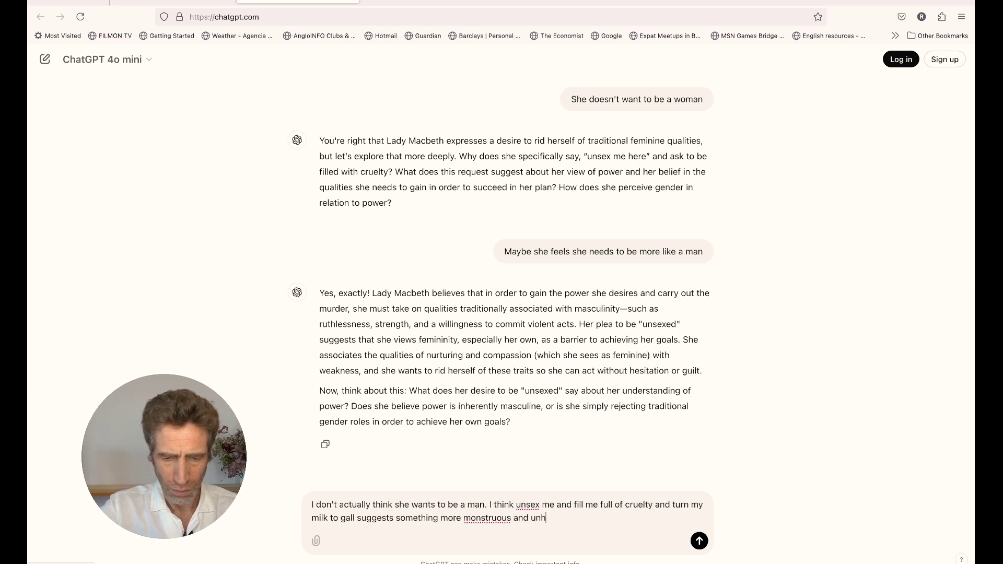
type("uman")
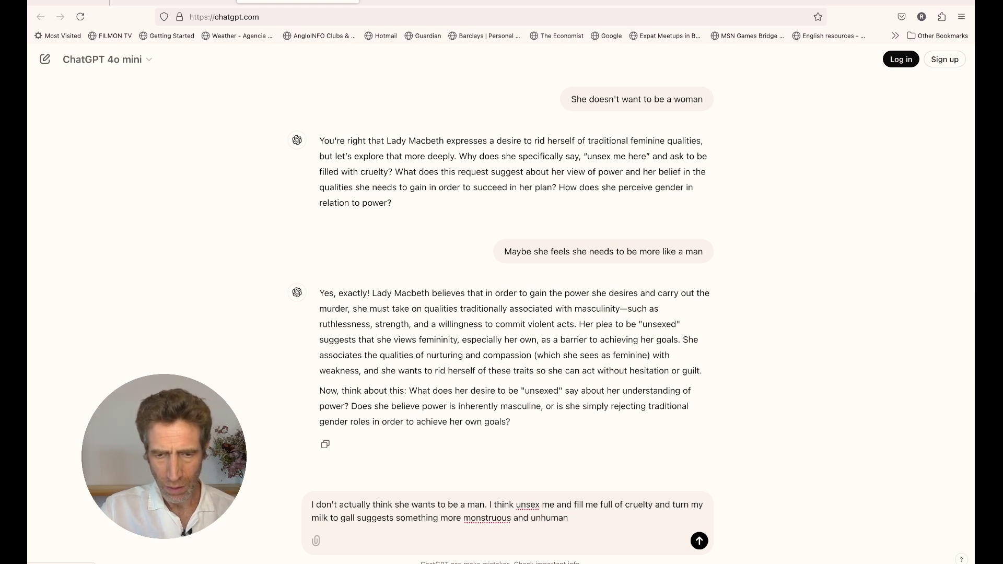
key("Return")
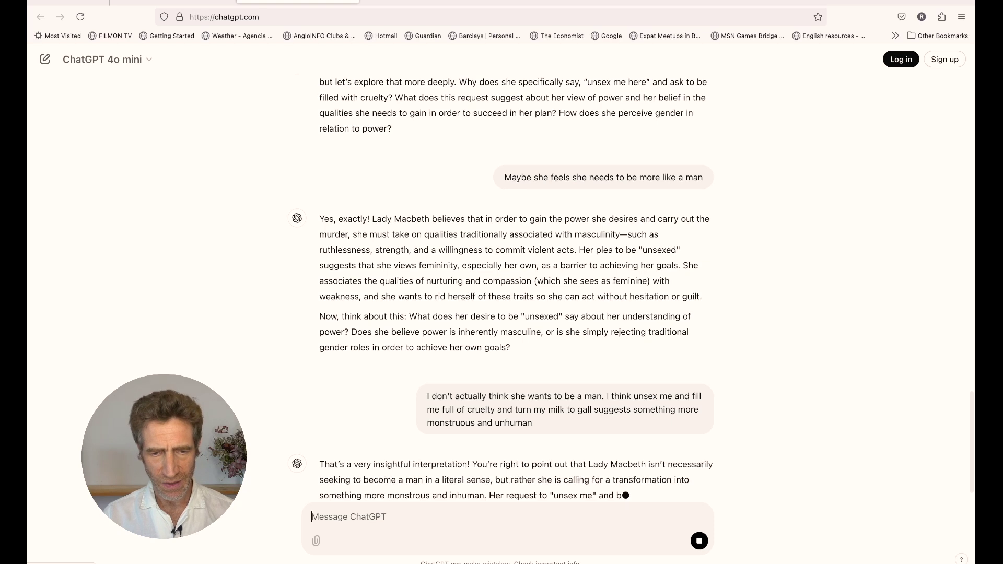
Ask the tutor for help: "I don't understand why she think she can't do this as a woman. Can you help me with that.".
scroll(387, 433, "down", 3)
scroll(388, 433, "down", 3)
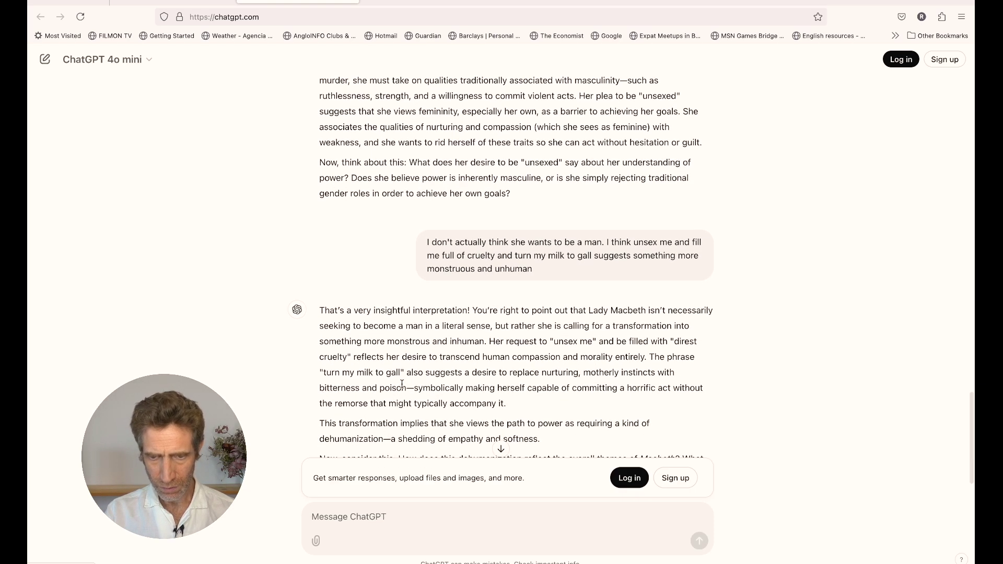
scroll(401, 384, "down", 3)
scroll(401, 385, "down", 1)
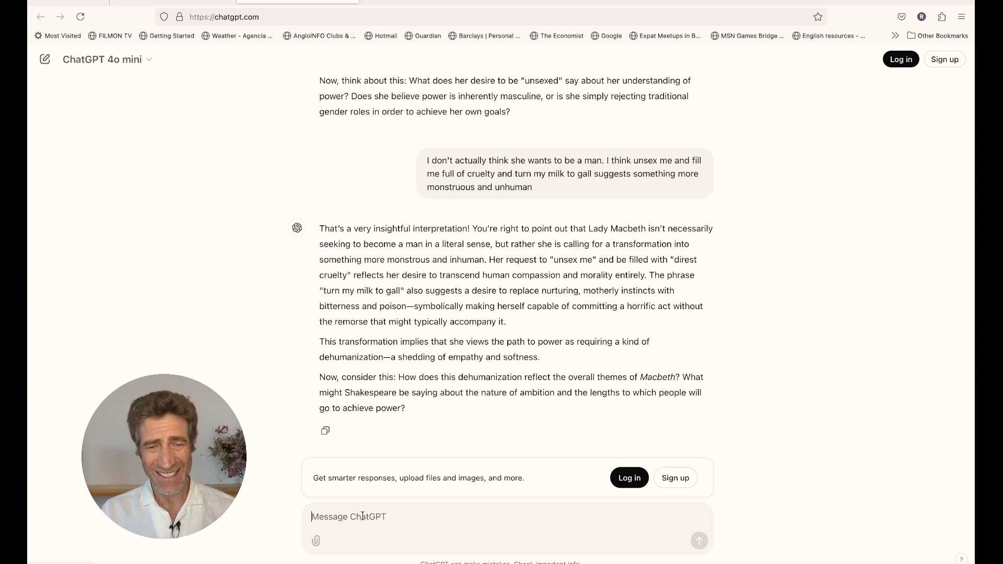
type("I")
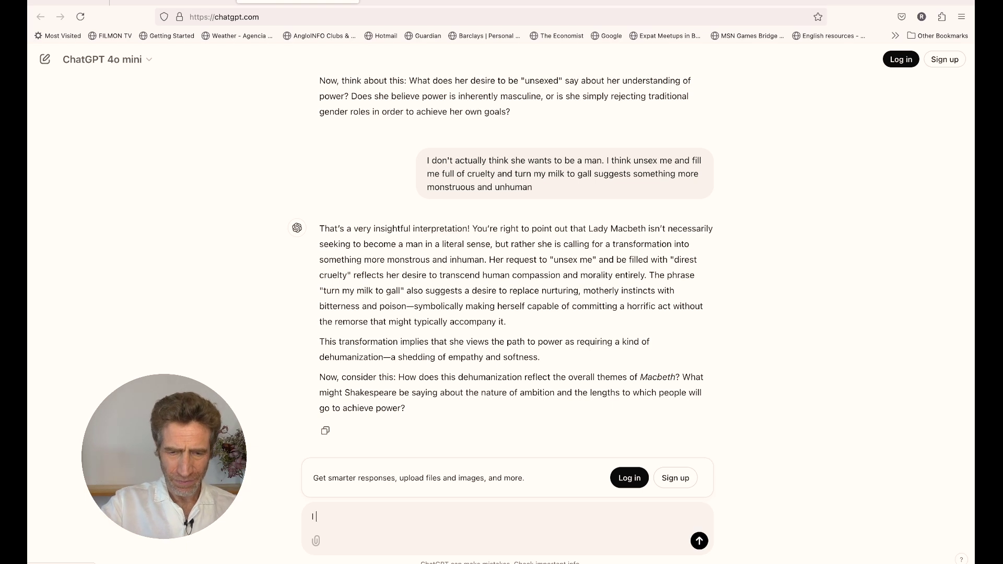
type(" don't unde")
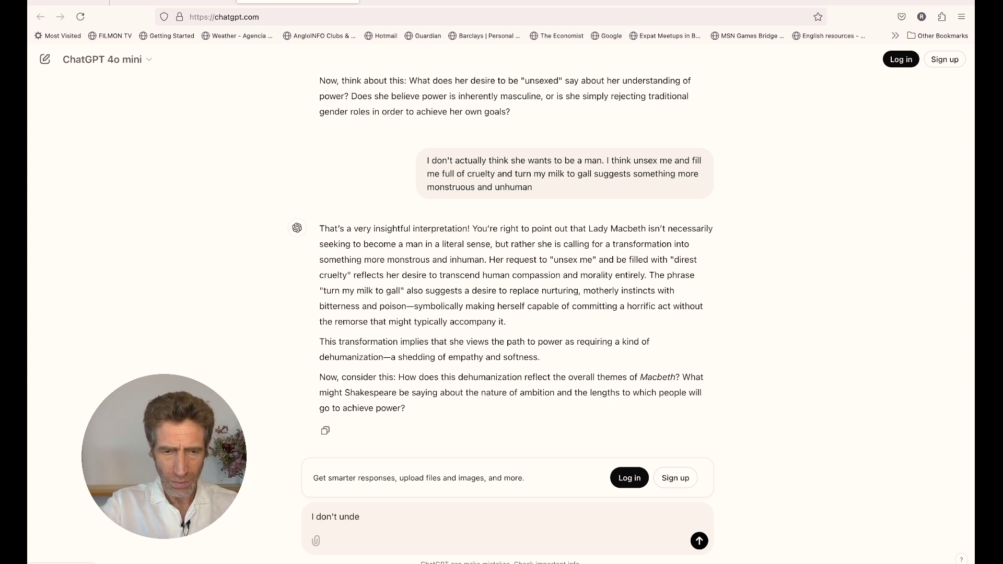
type("rstand why ")
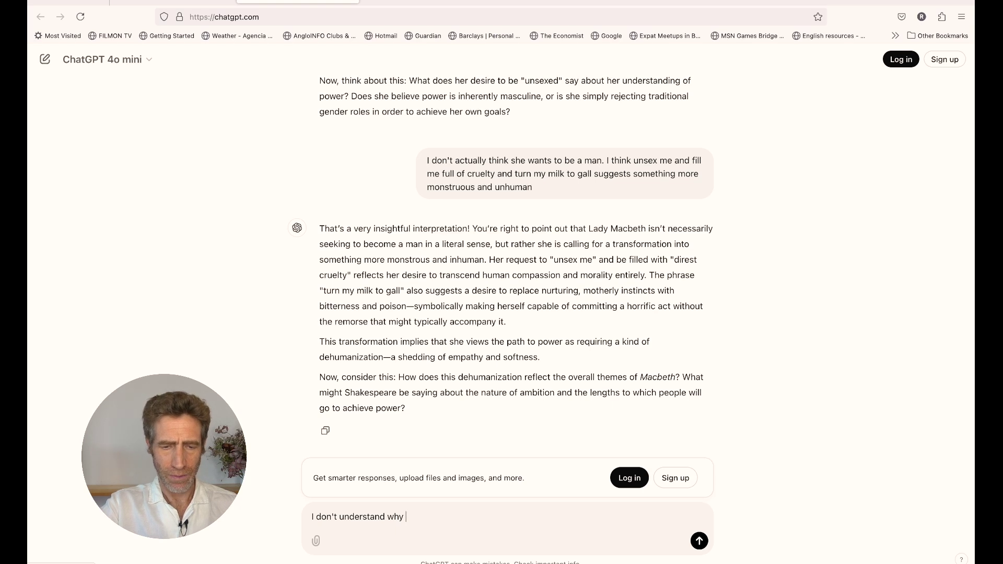
type("she think shse")
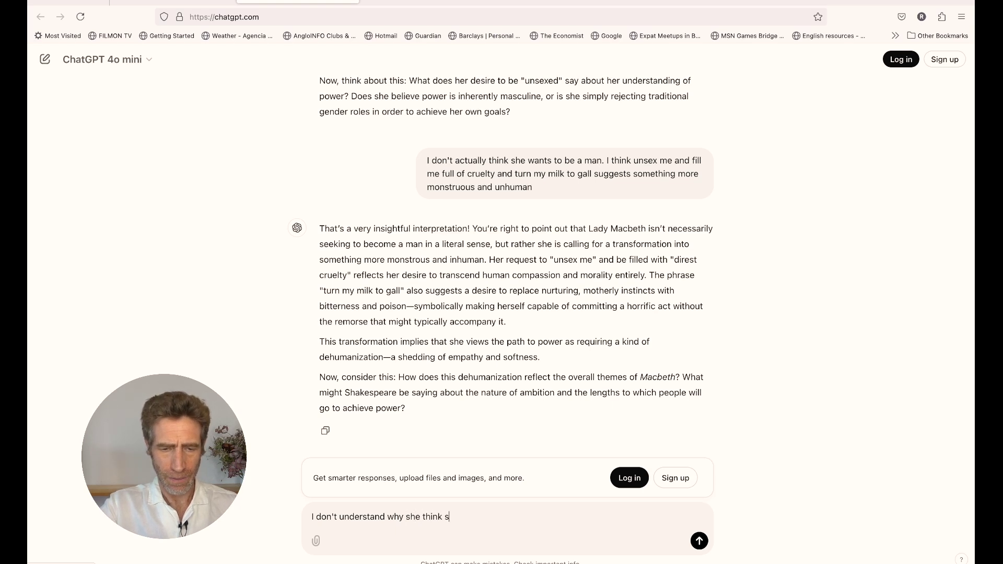
key("BackSpace")
key("BackSpace")
type("e c")
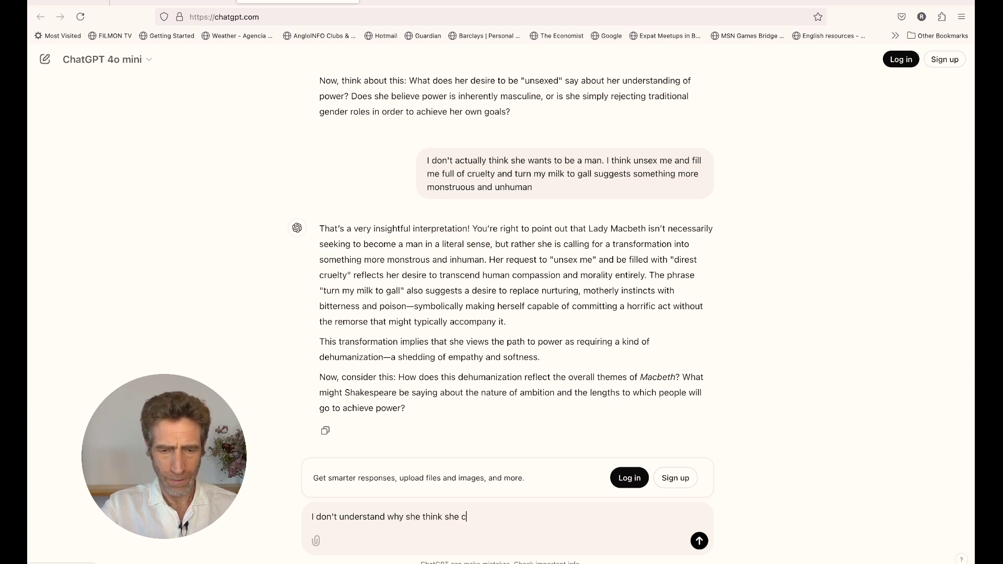
type("an't do this a")
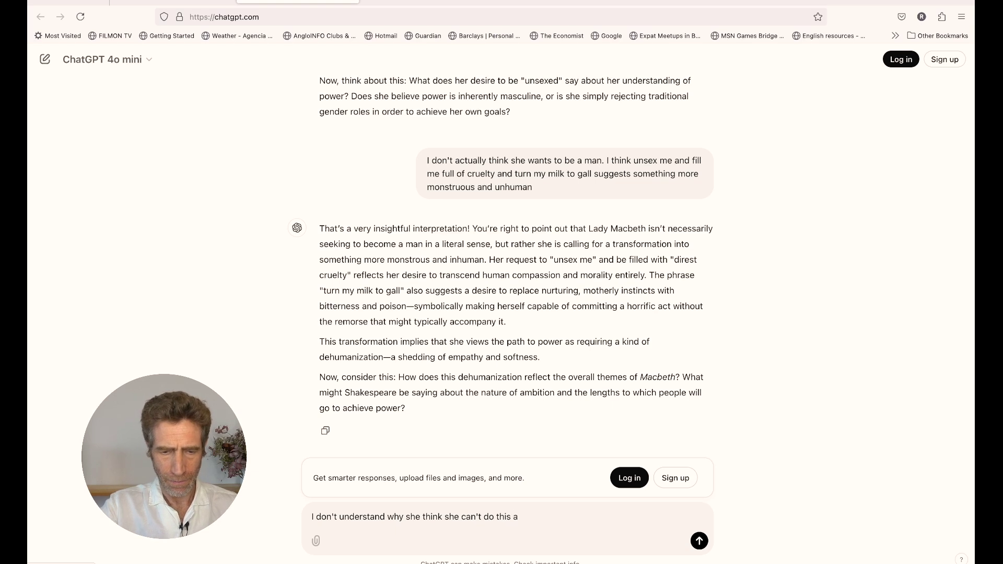
type("s a woman. Can")
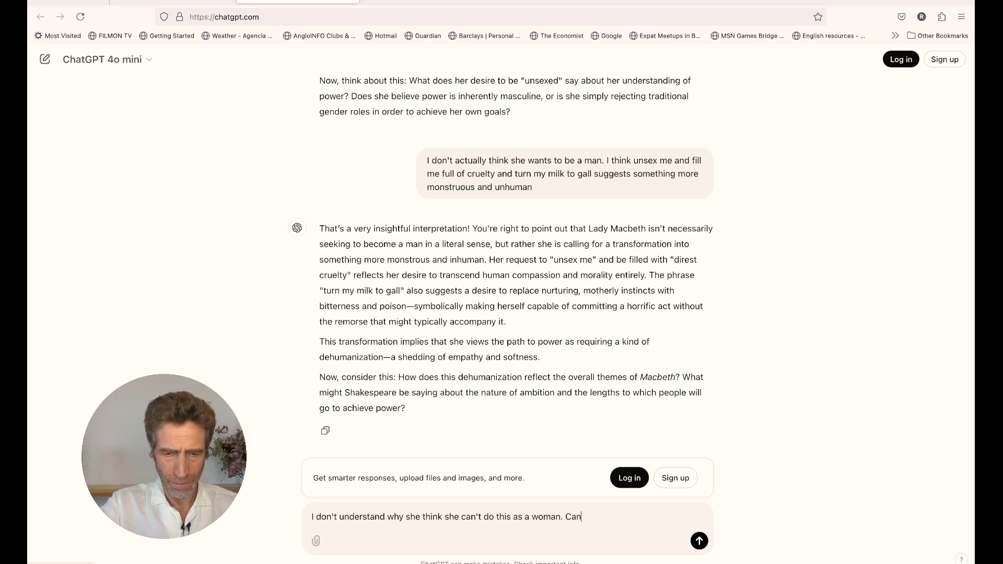
type(" you help me with")
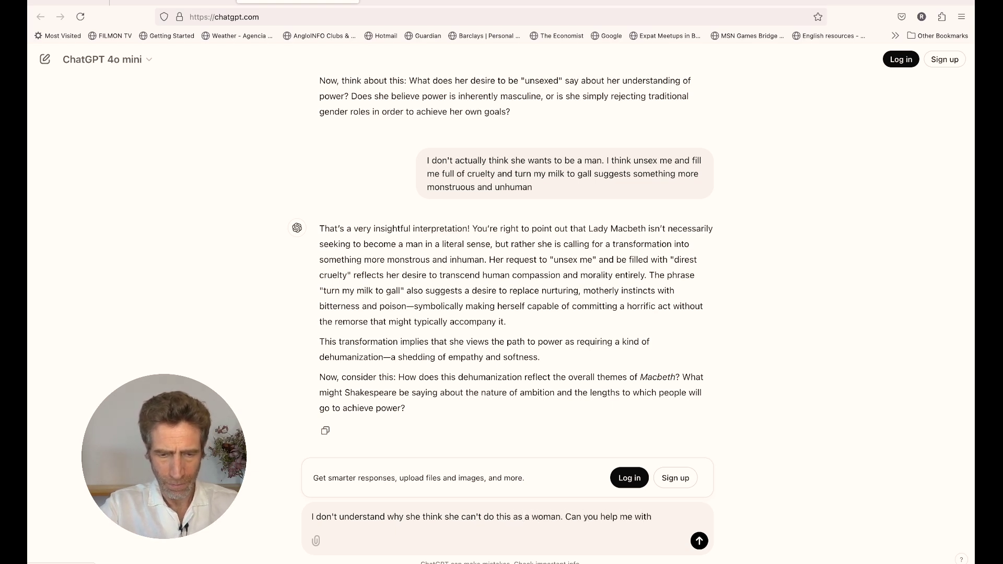
type(" that.")
key("Return")
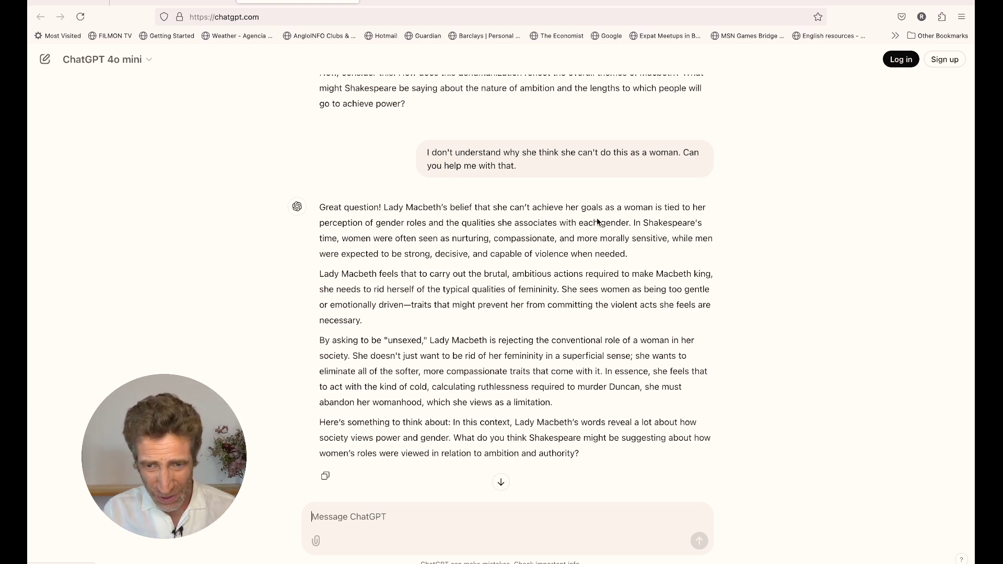
Copy the tutor's sentence on how women and men were seen in Shakespeare's time and send it back as the answer.
left_click_drag(634, 224, 628, 253)
key("super+c")
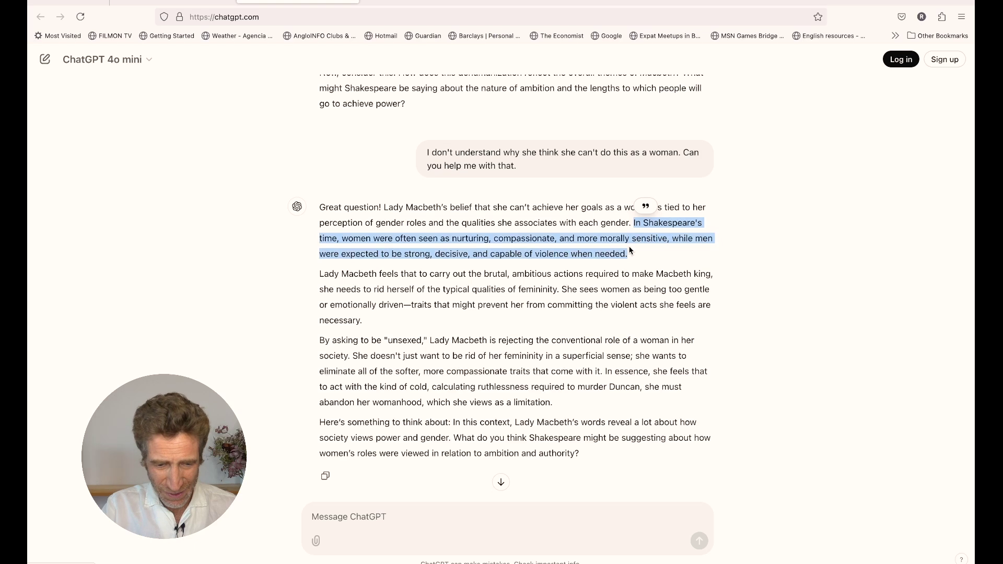
left_click(358, 504)
key("super+v")
key("Return")
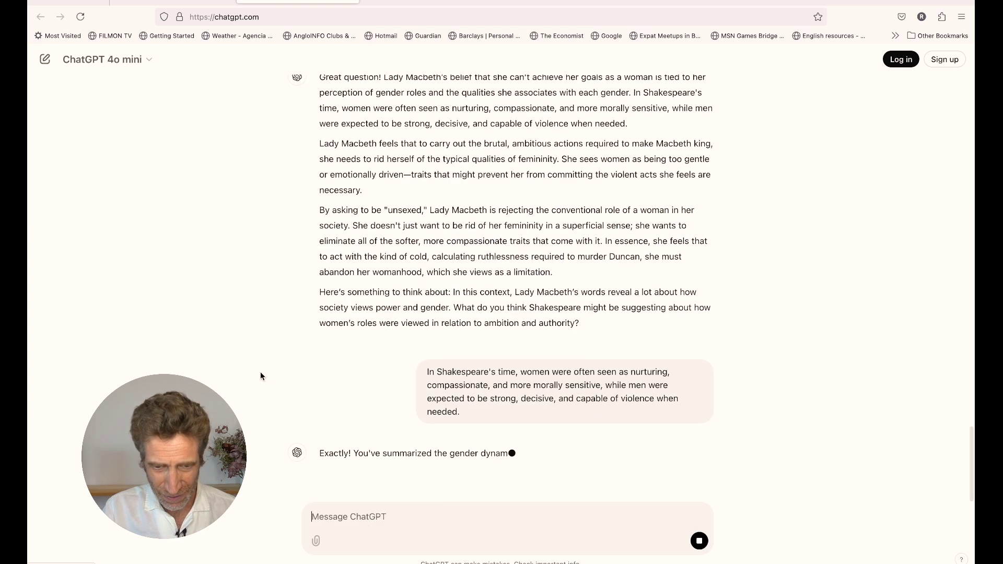